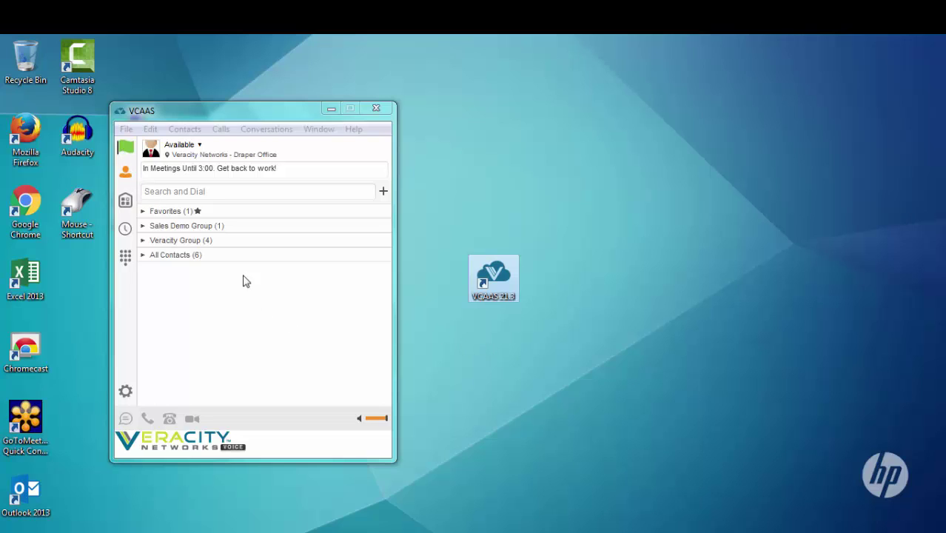
left_click(129, 180)
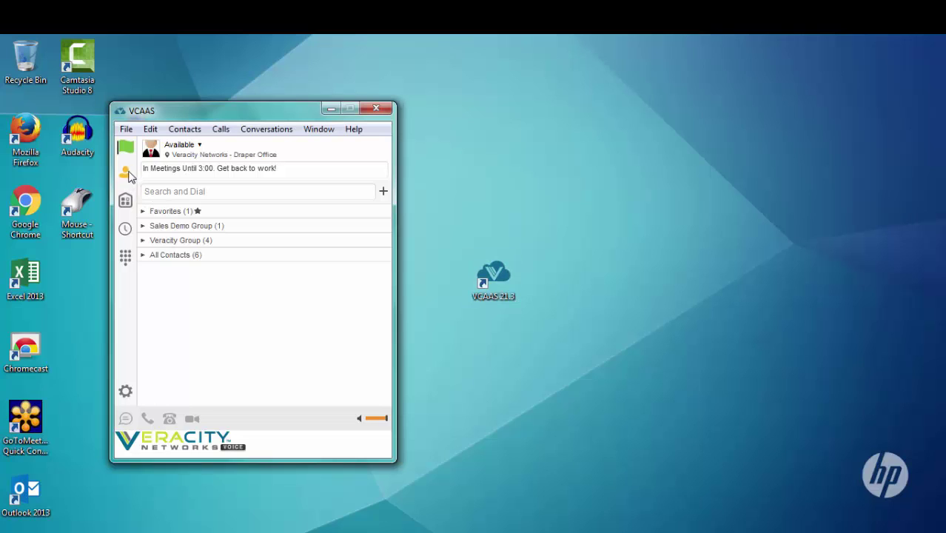
left_click(184, 130)
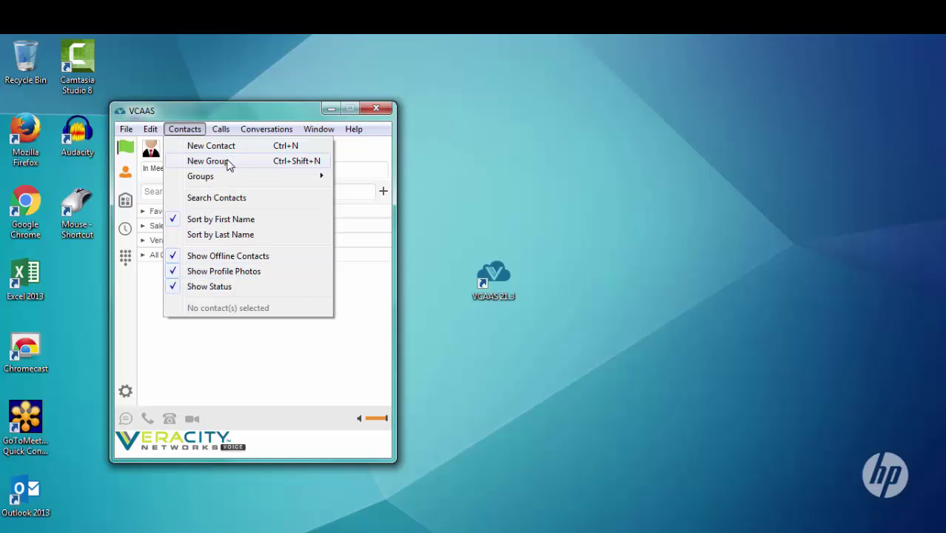
mouse_move(225, 181)
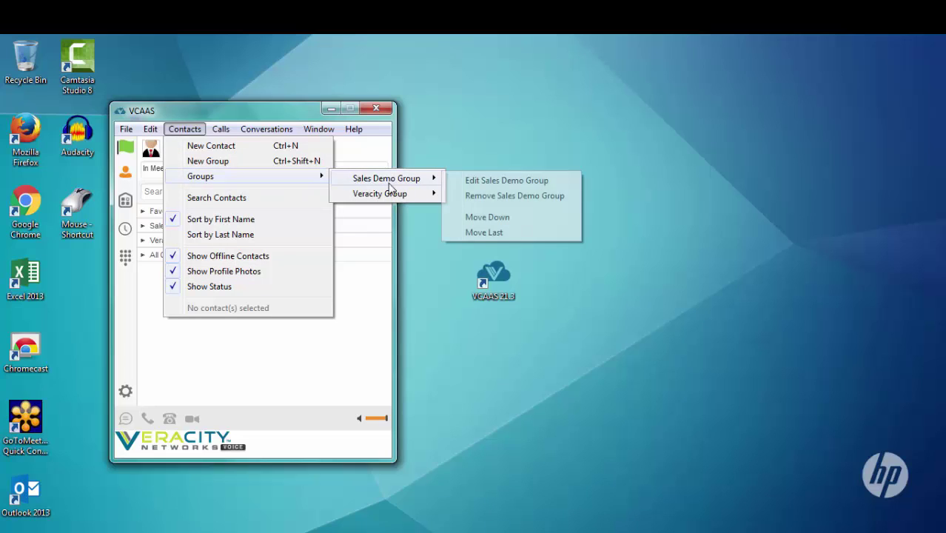
mouse_move(391, 199)
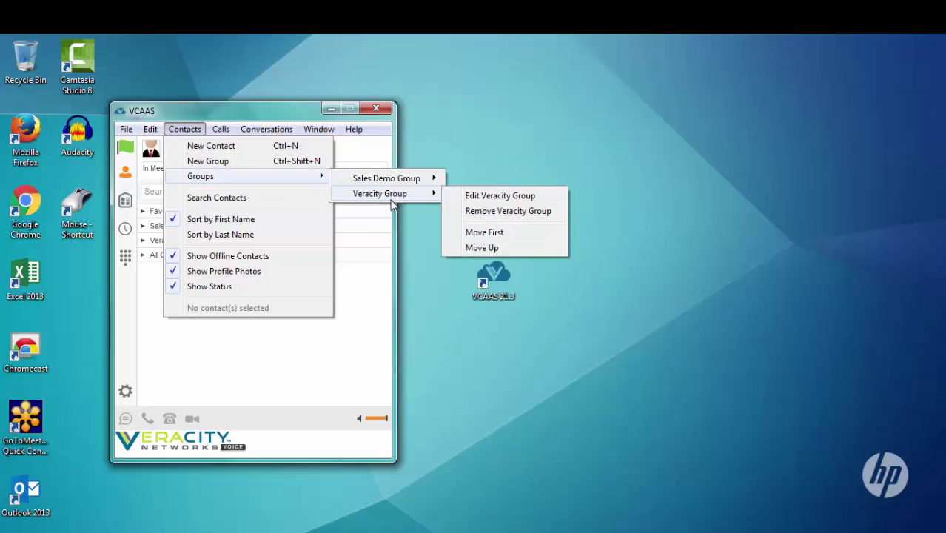
mouse_move(348, 130)
left_click(266, 106)
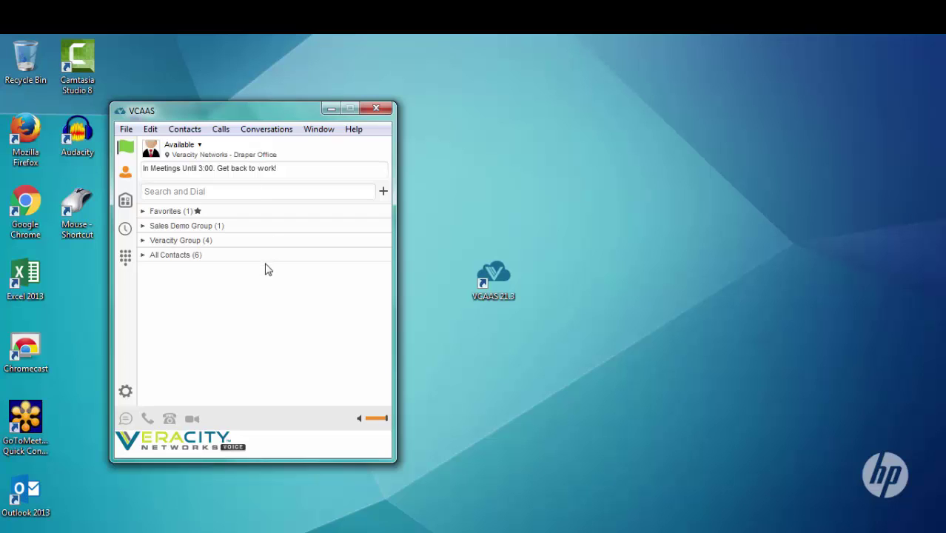
Review the contacts in Favorites, Sales Demo Group, Veracity Group and All Contacts, collapsing all groups except Favorites again
left_click(143, 212)
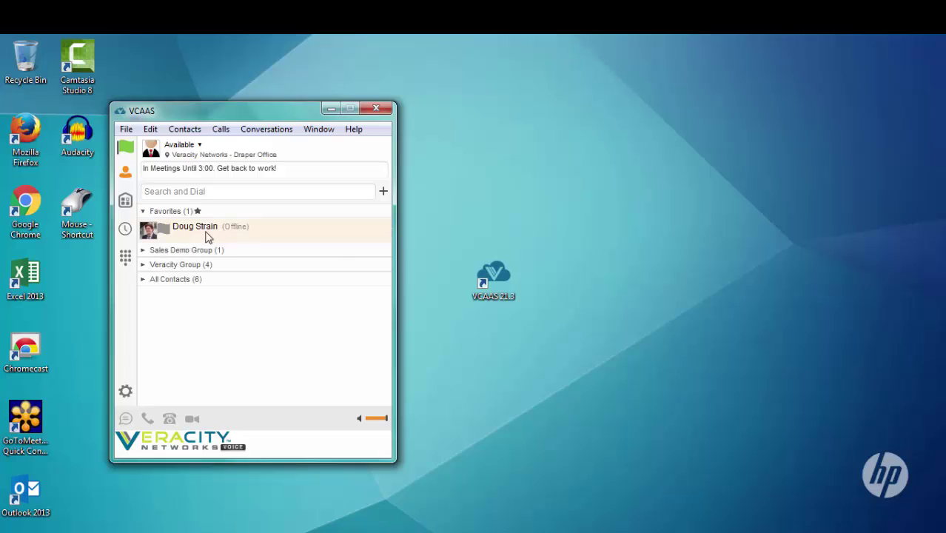
left_click(143, 250)
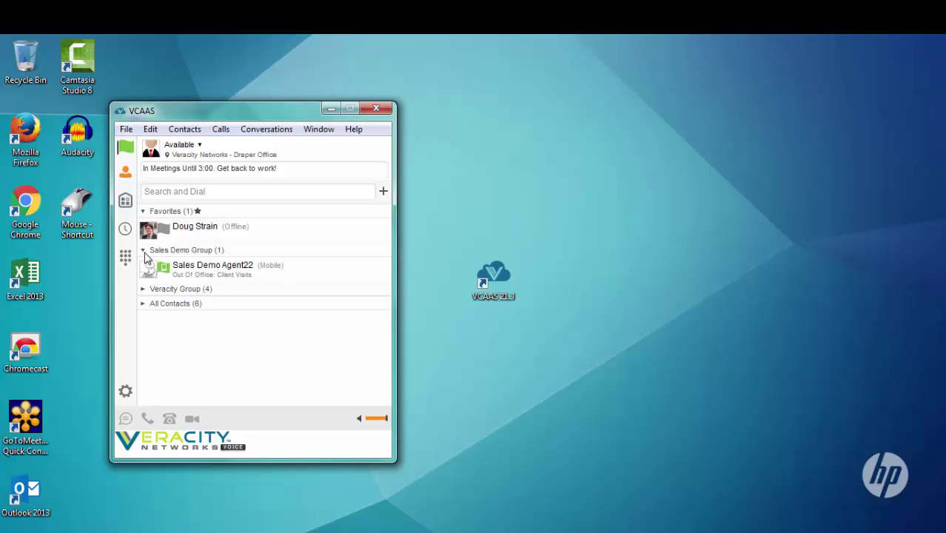
left_click(149, 292)
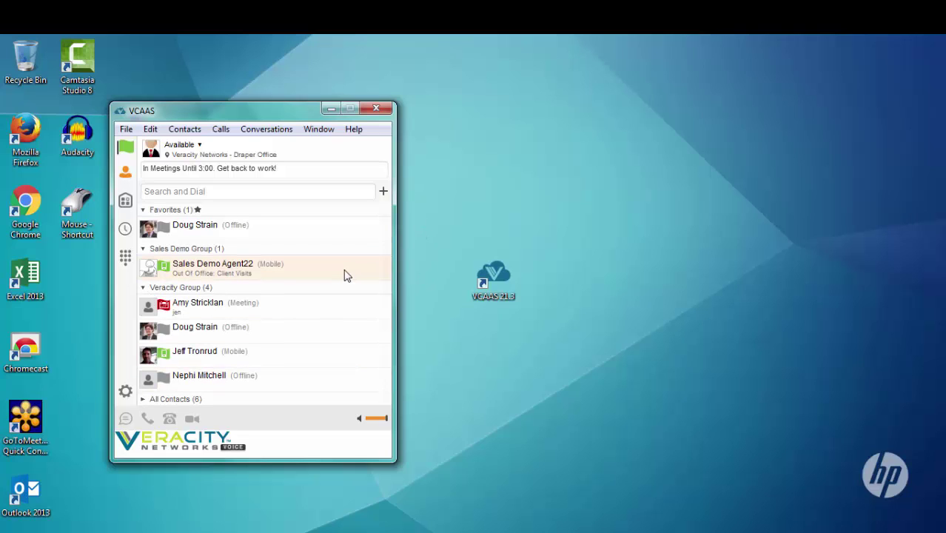
left_click(172, 399)
scroll(285, 312, "down", 4)
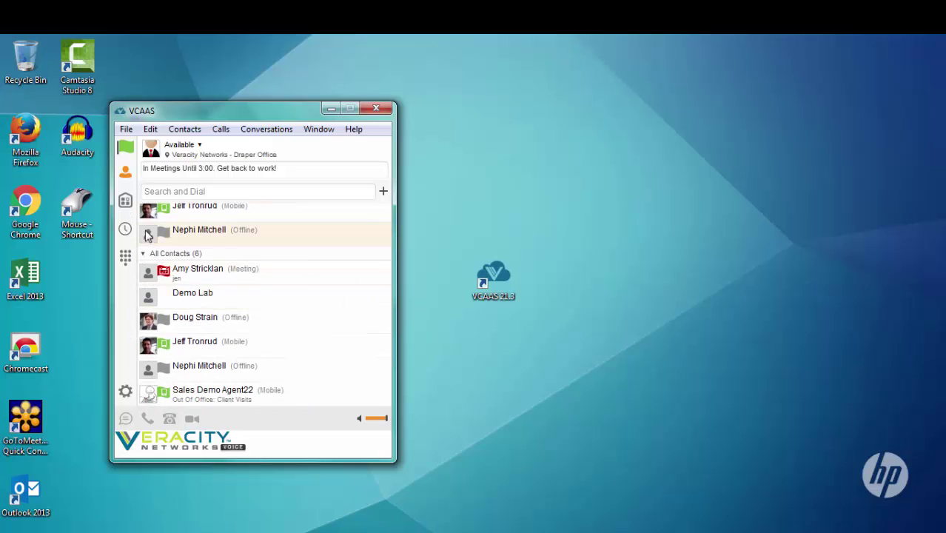
scroll(185, 293, "up", 2)
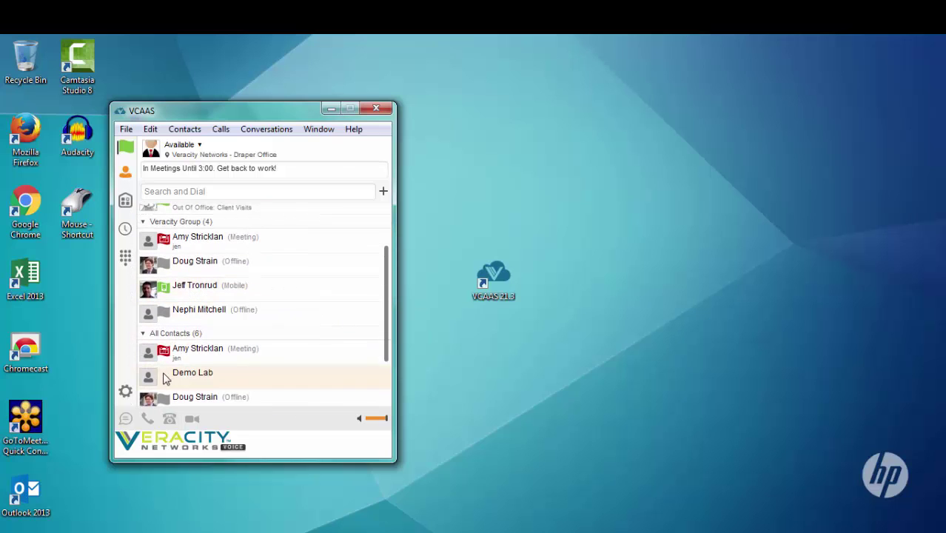
left_click(144, 334)
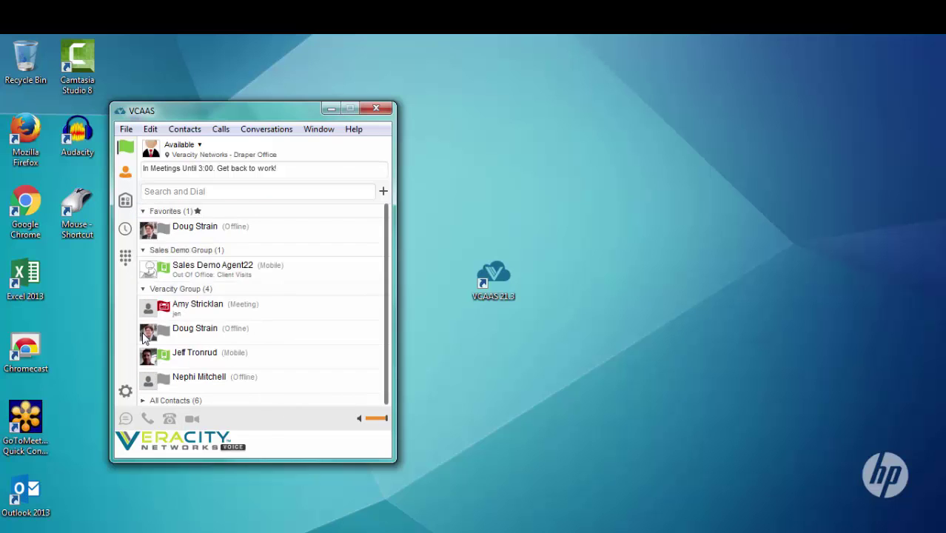
left_click(144, 290)
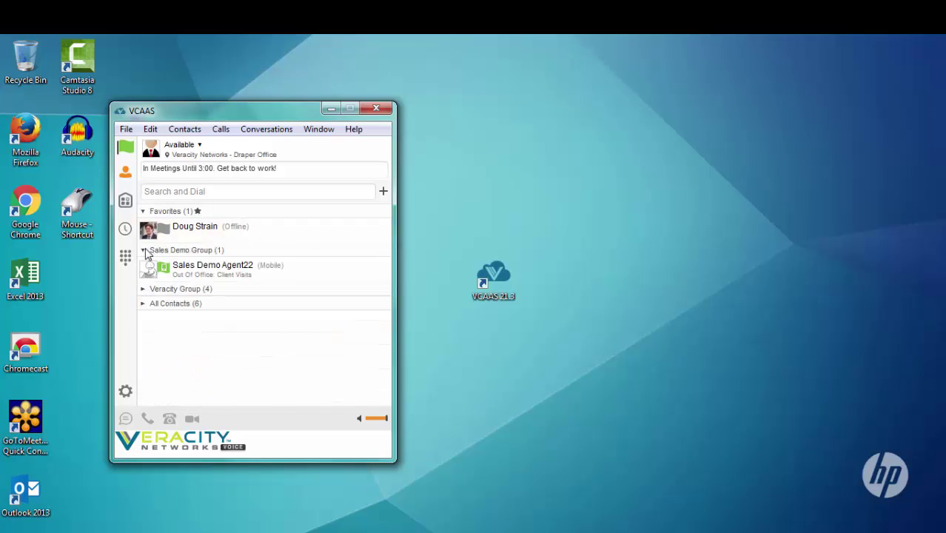
left_click(145, 251)
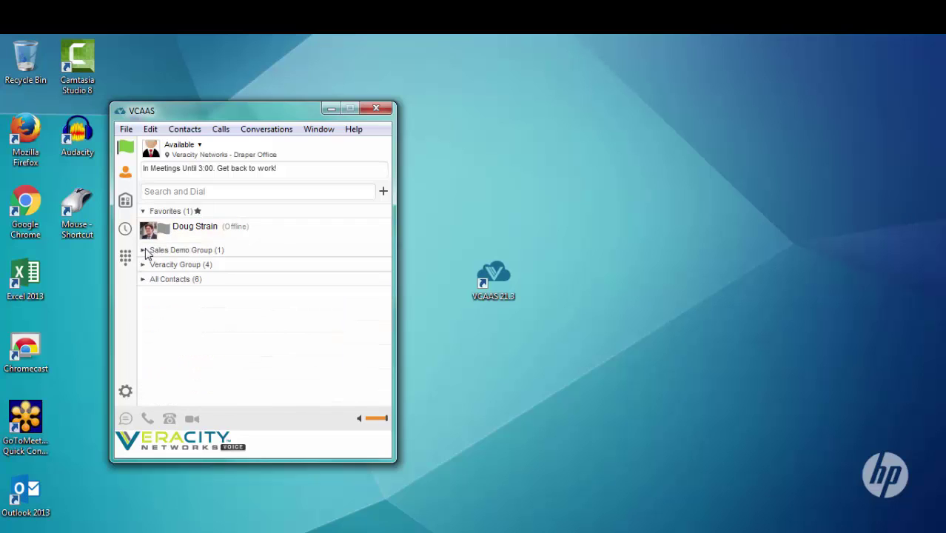
Create a new contact group named YouTube
left_click(384, 194)
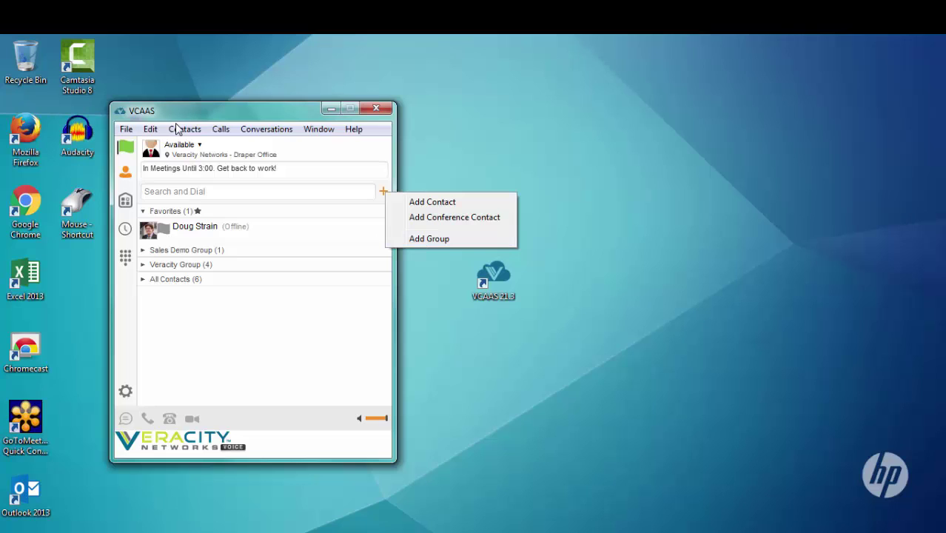
left_click(126, 176)
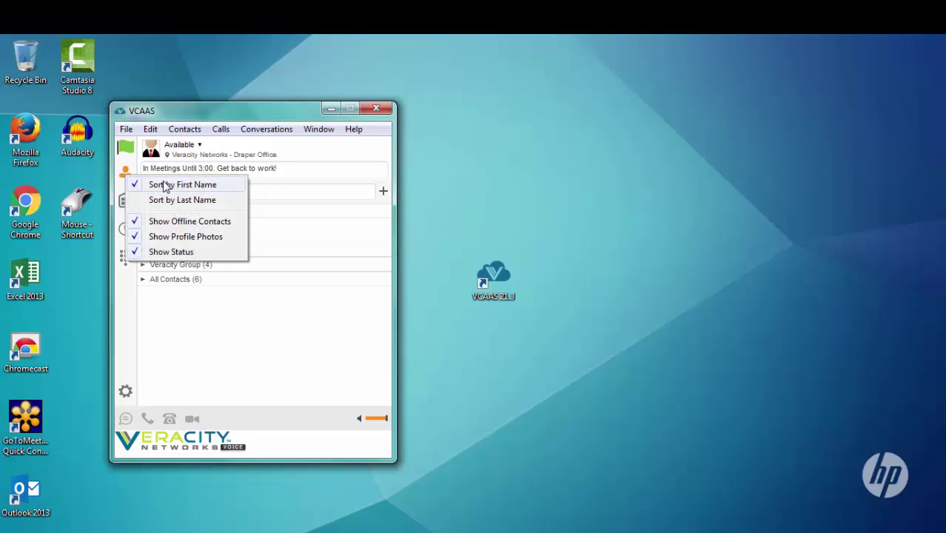
left_click(192, 132)
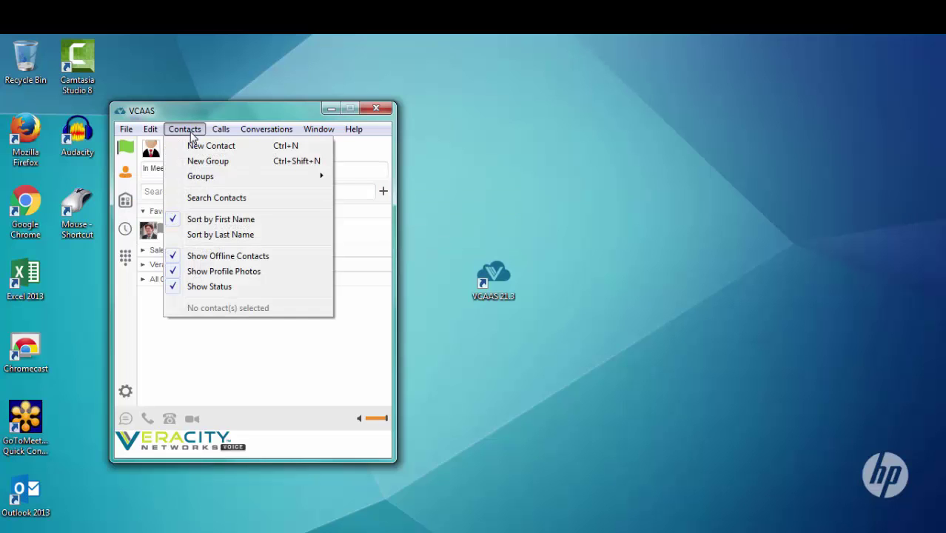
left_click(232, 163)
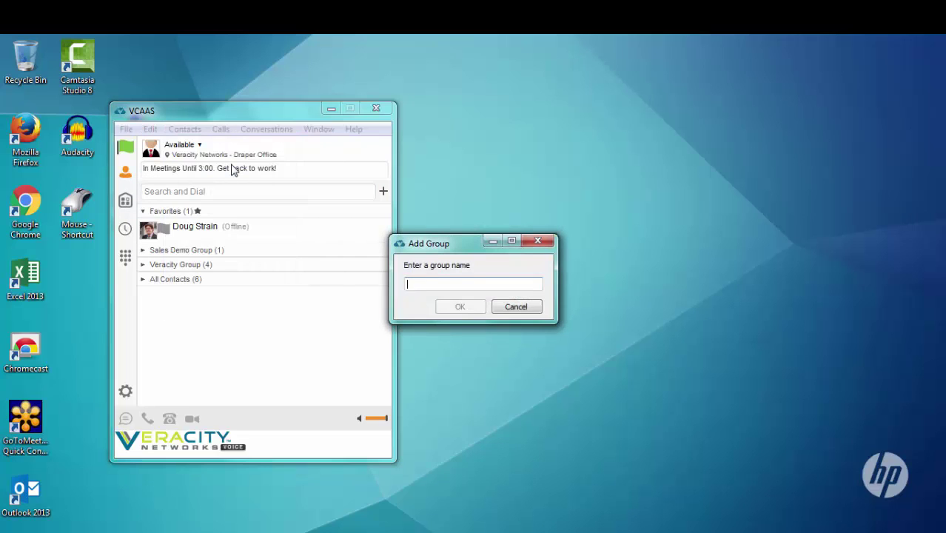
type("YouTube")
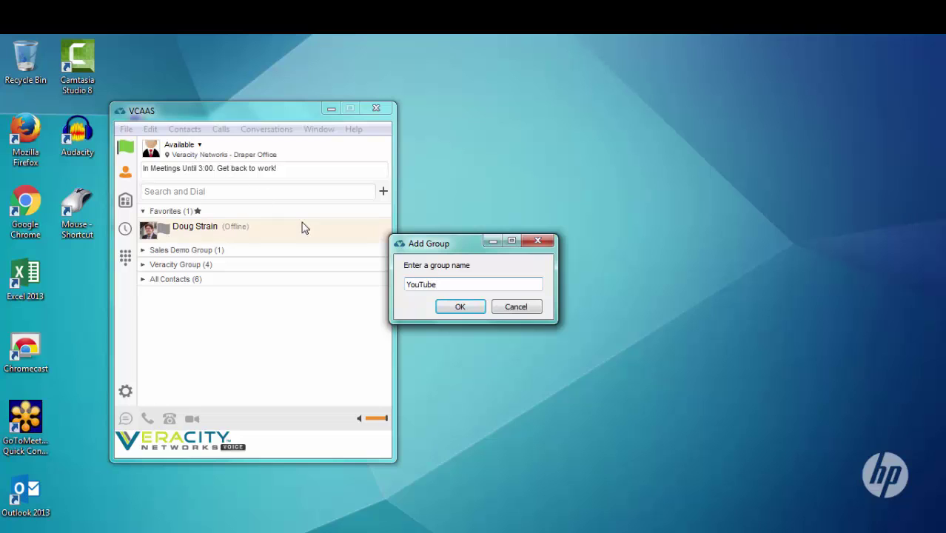
left_click(476, 305)
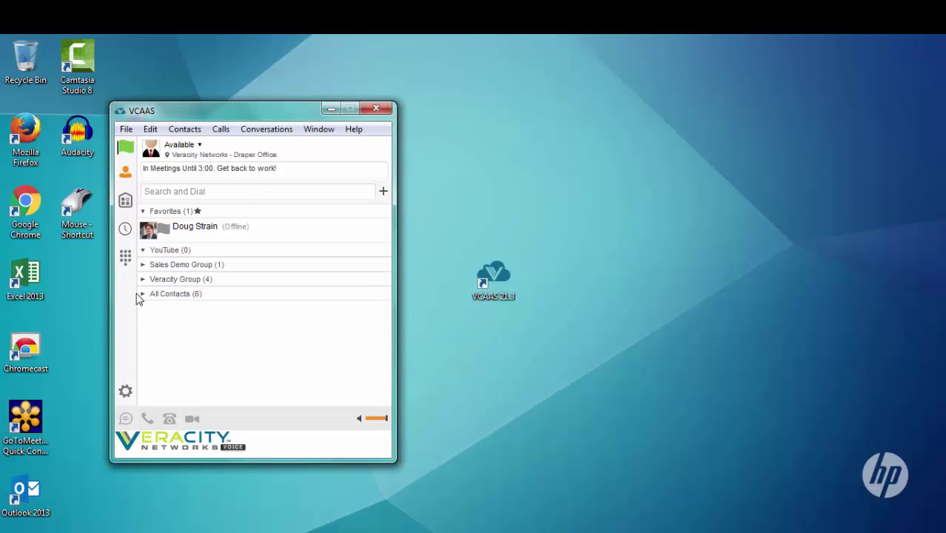
Add the contact listed under Favorites to the YouTube group
left_click(146, 254)
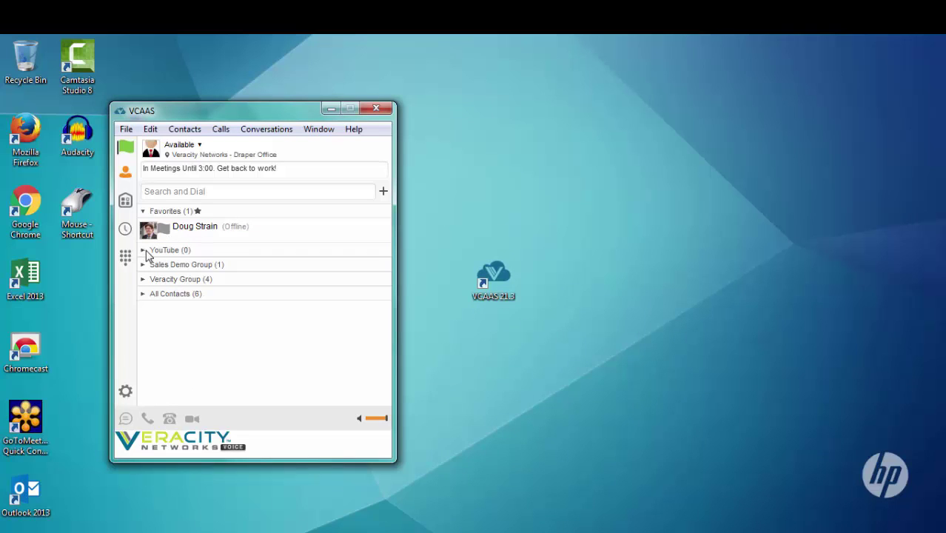
right_click(180, 233)
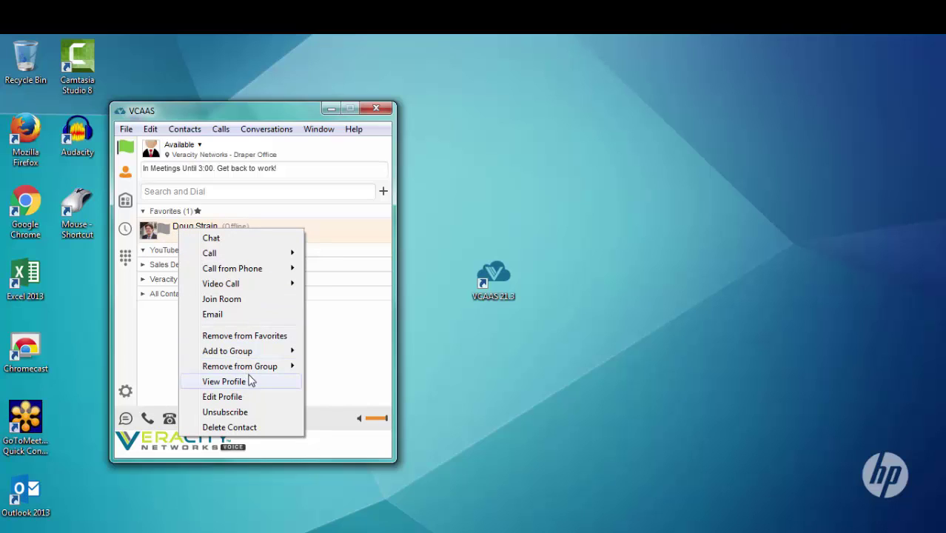
mouse_move(259, 360)
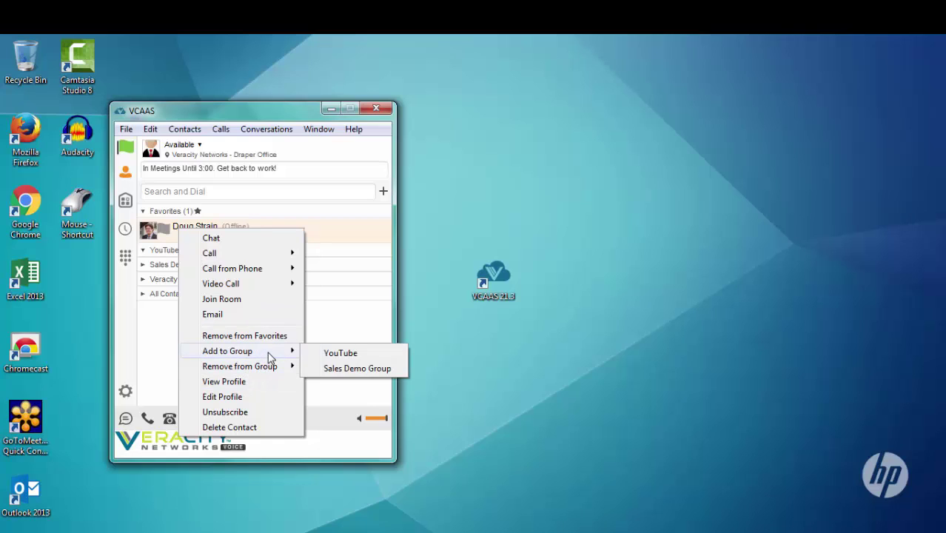
left_click(335, 354)
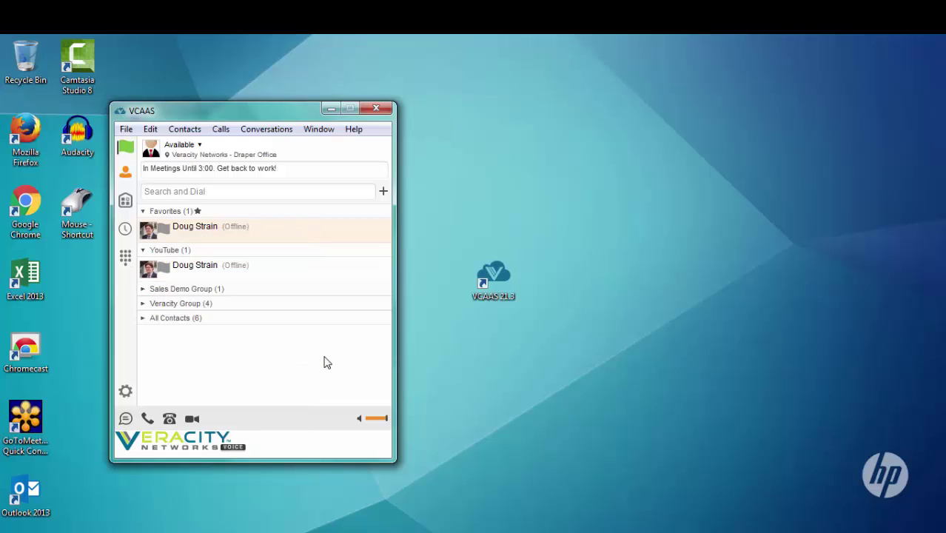
Expand the Sales Demo Group and Veracity Group to examine which contacts they contain
left_click(146, 292)
mouse_move(222, 310)
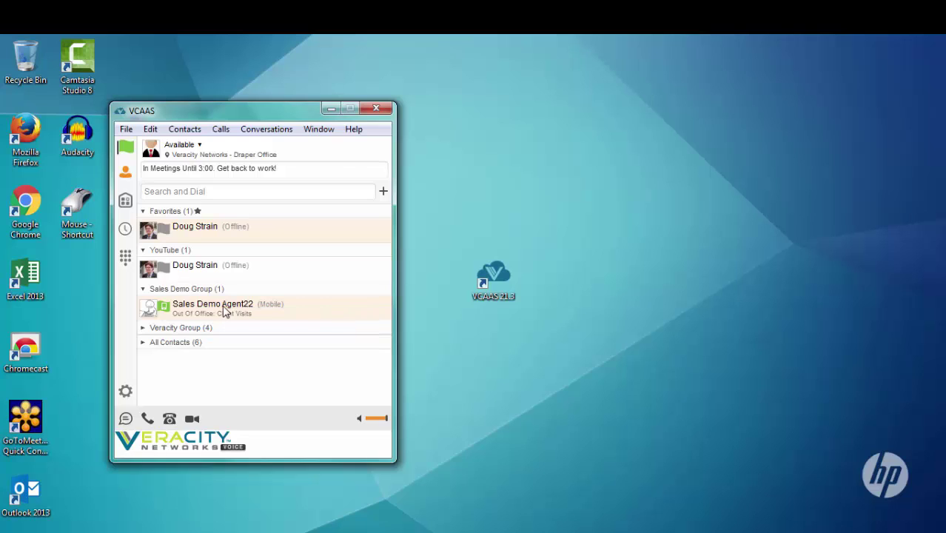
mouse_move(148, 315)
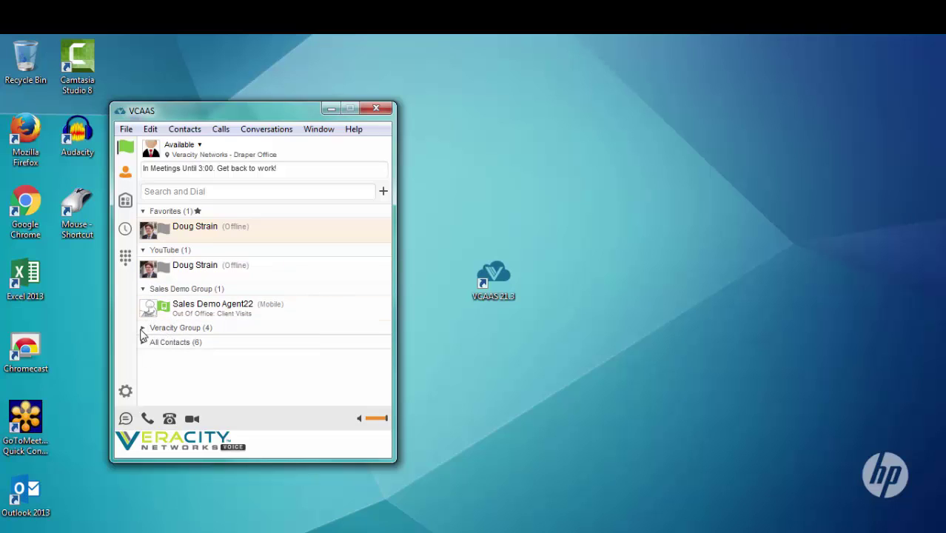
left_click(141, 329)
mouse_move(156, 400)
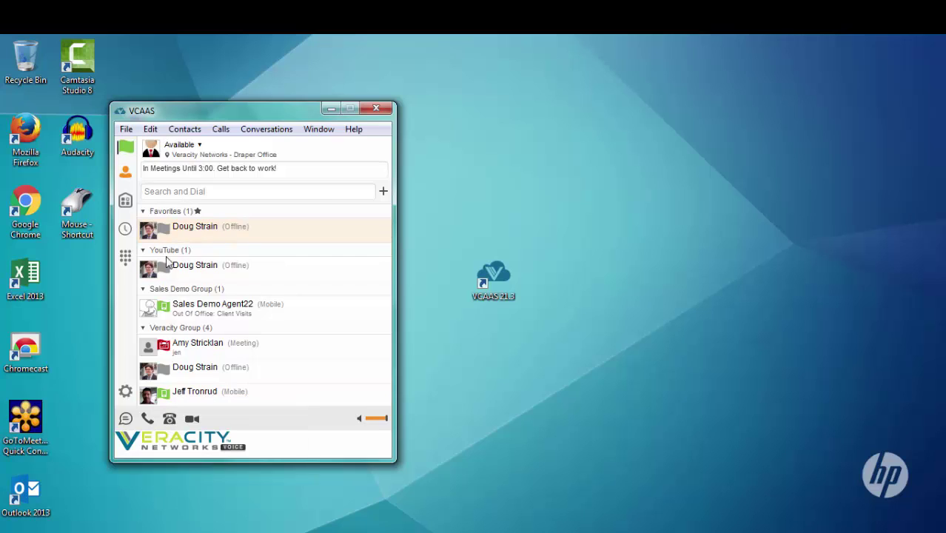
mouse_move(152, 315)
Add Sales Demo Agent22 from the Sales Demo Group to the YouTube group
right_click(203, 311)
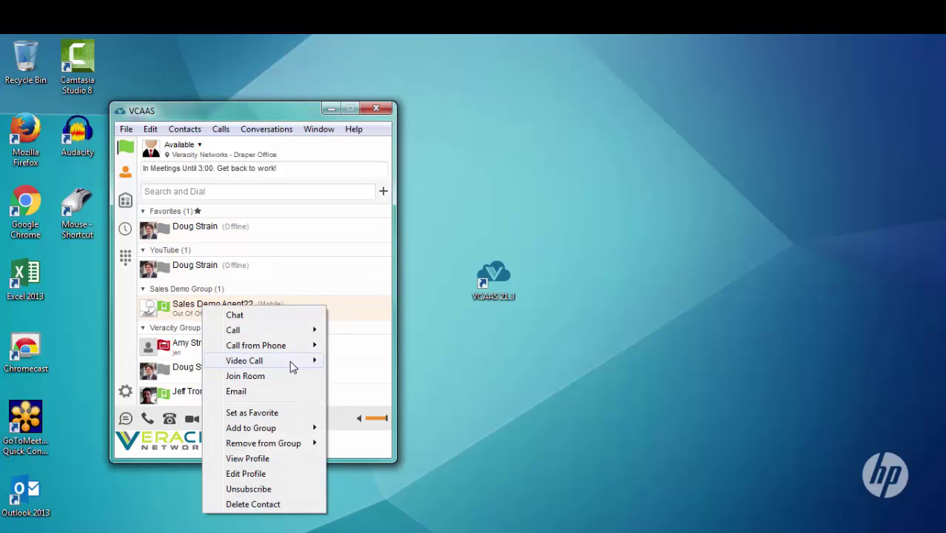
mouse_move(307, 434)
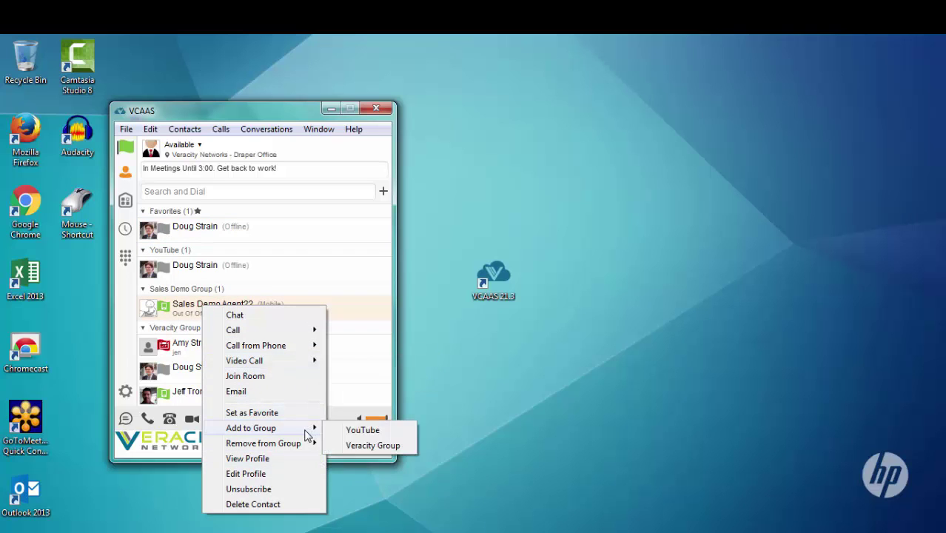
left_click(345, 433)
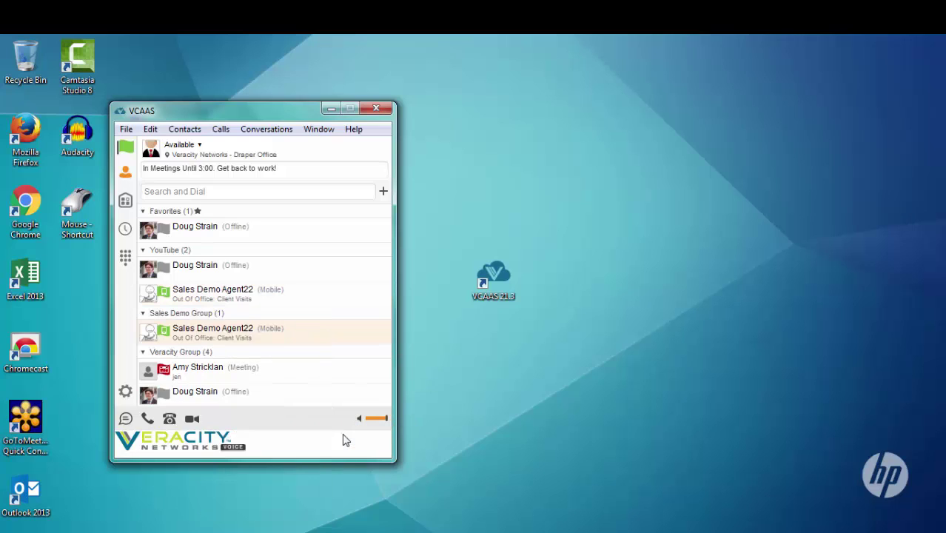
Remove the YouTube group from the contact list and confirm its deletion
left_click_drag(176, 306, 170, 254)
right_click(171, 253)
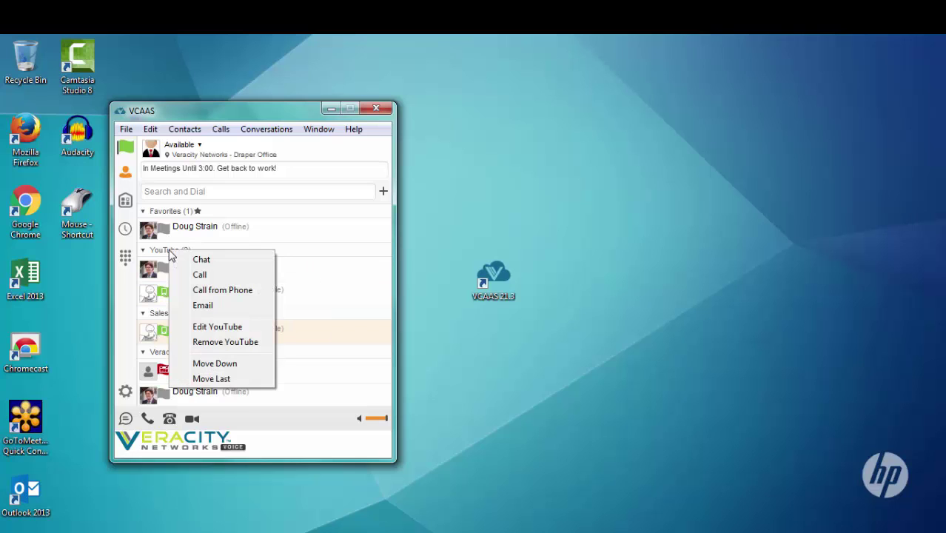
left_click(209, 342)
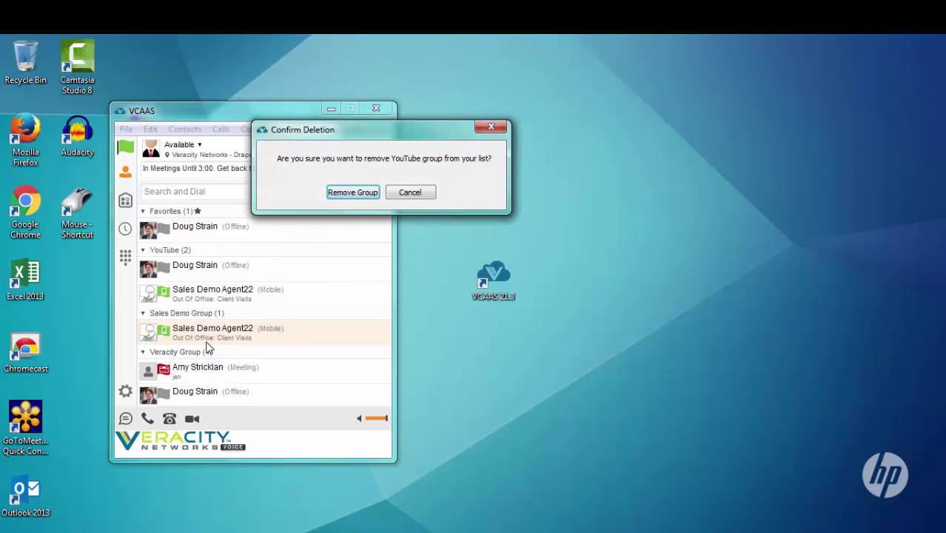
left_click(357, 194)
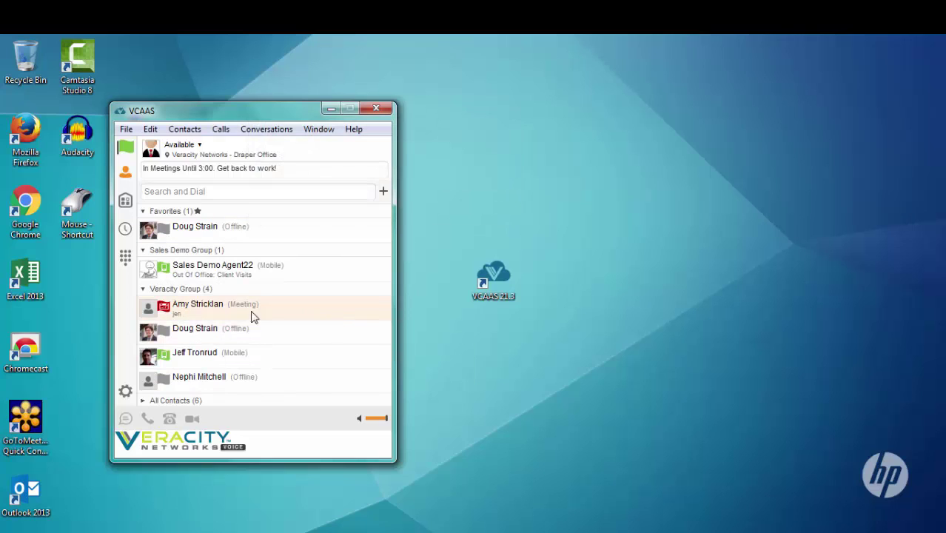
mouse_move(208, 305)
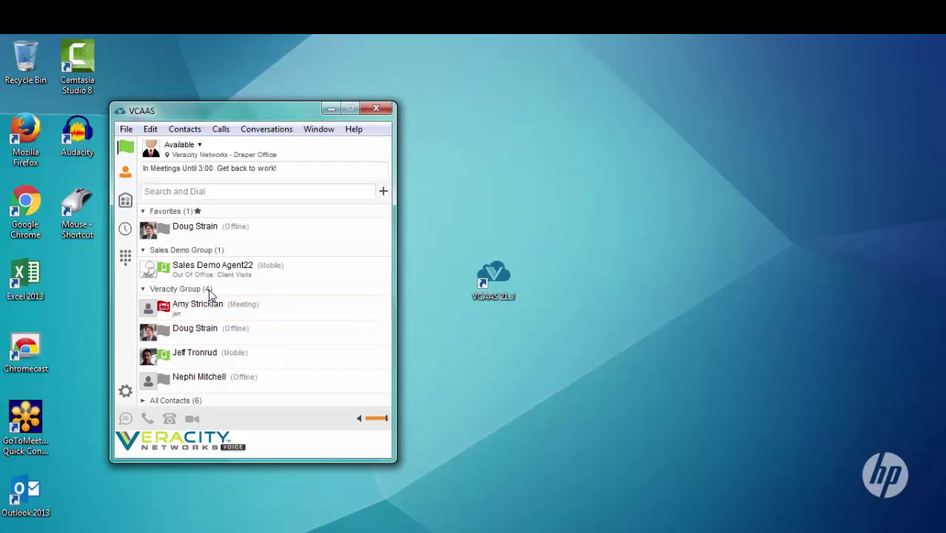
mouse_move(227, 277)
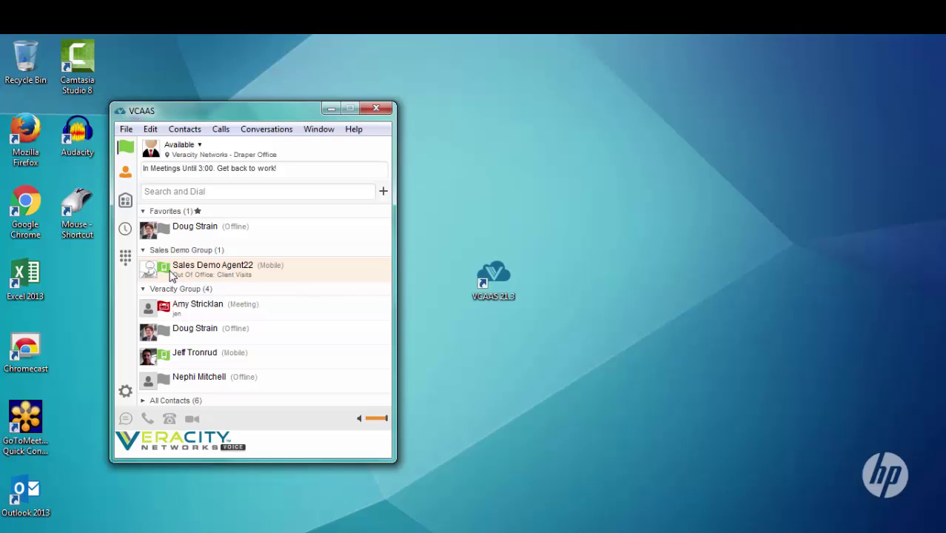
mouse_move(168, 269)
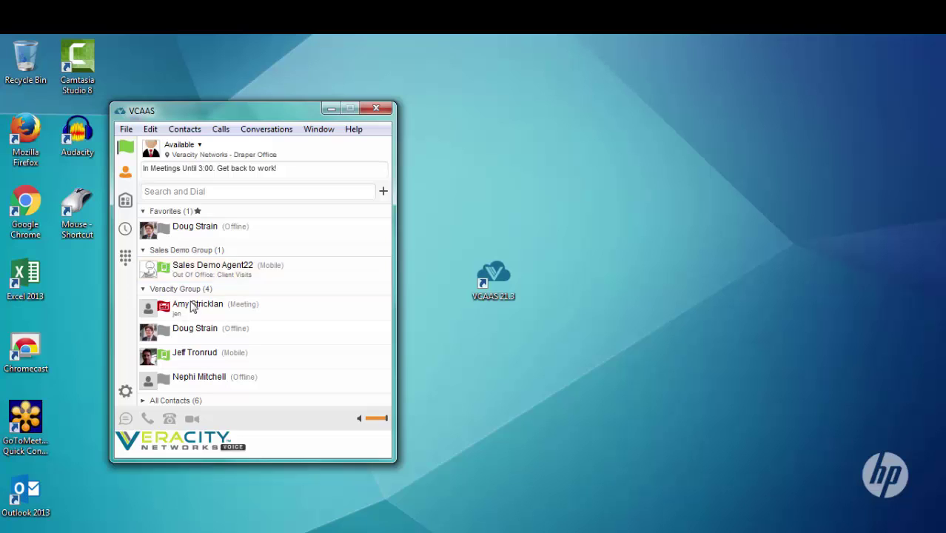
Set the own presence status to Busy
mouse_move(161, 314)
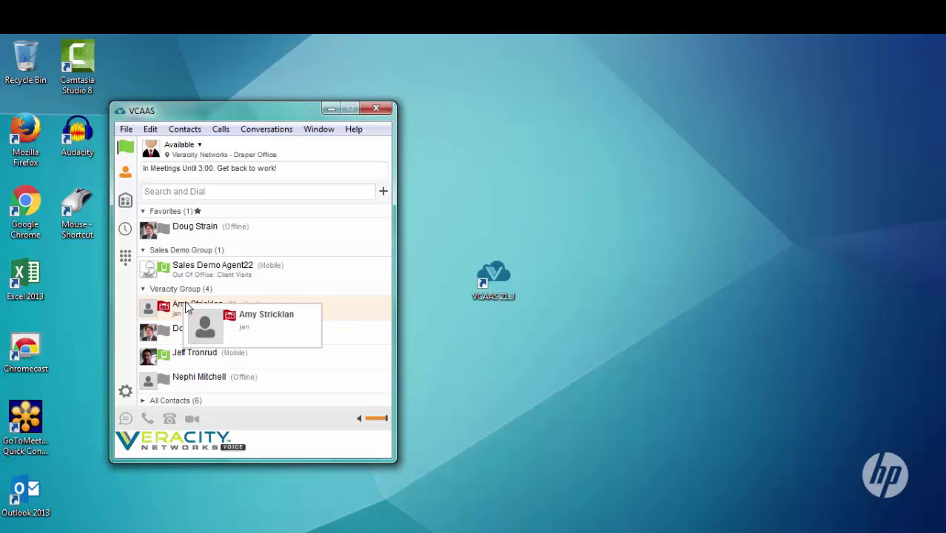
left_click(202, 152)
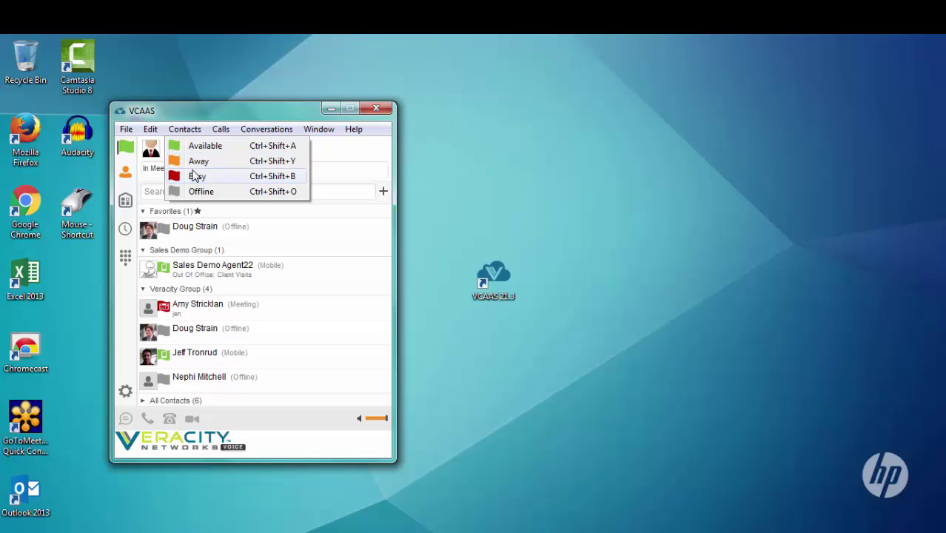
left_click(201, 111)
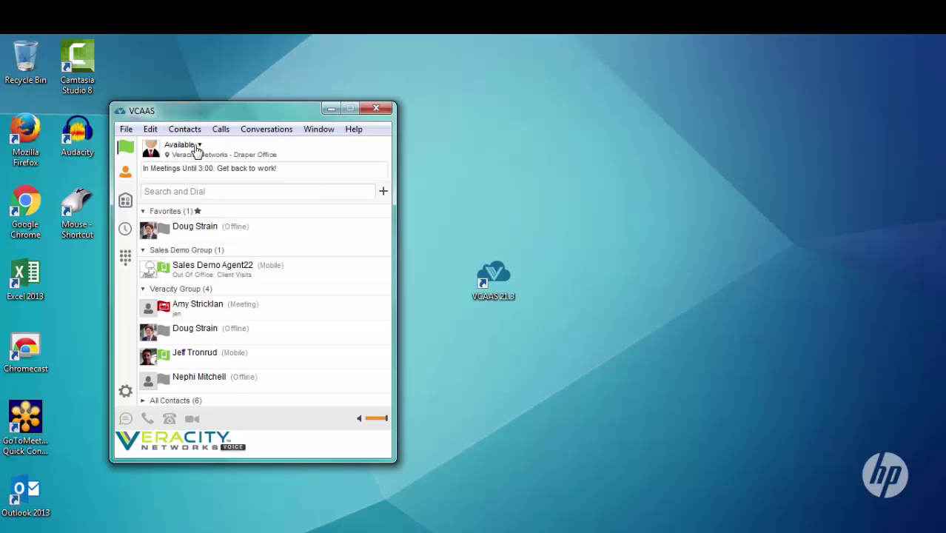
left_click(196, 149)
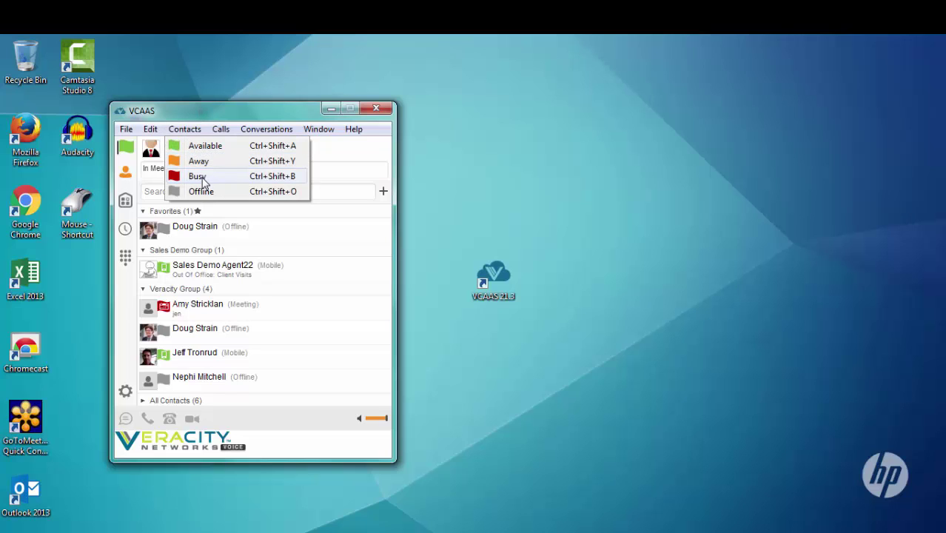
left_click(199, 176)
Examine the communication and management actions offered for the contact listed under Favorites
mouse_move(257, 337)
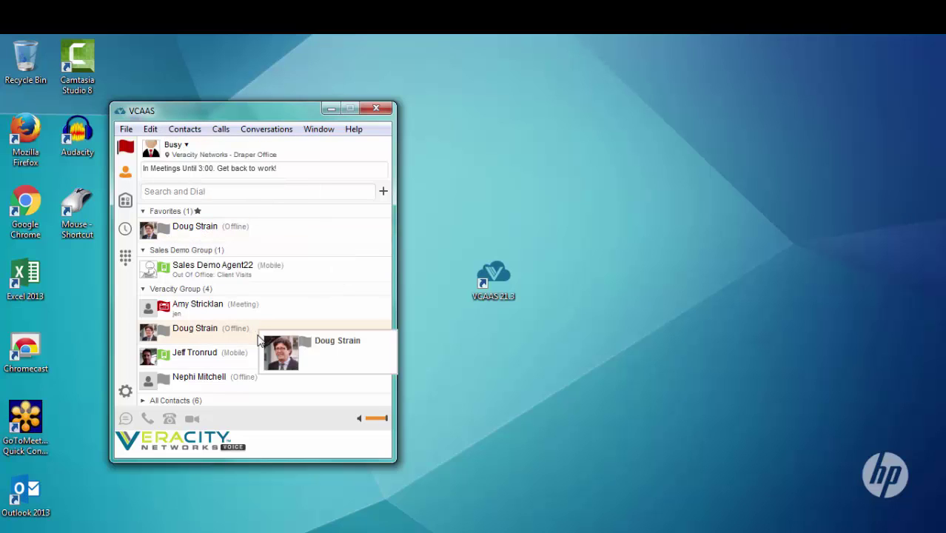
right_click(199, 234)
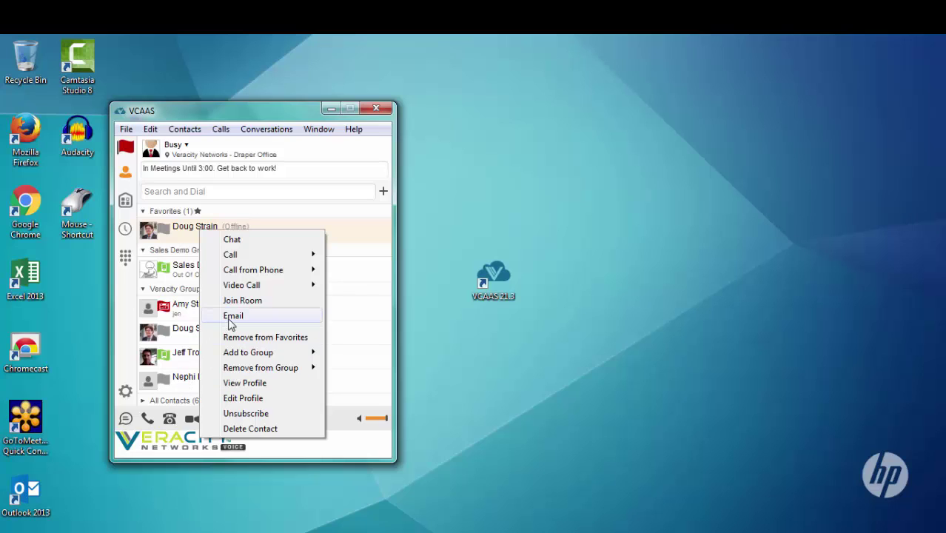
mouse_move(250, 259)
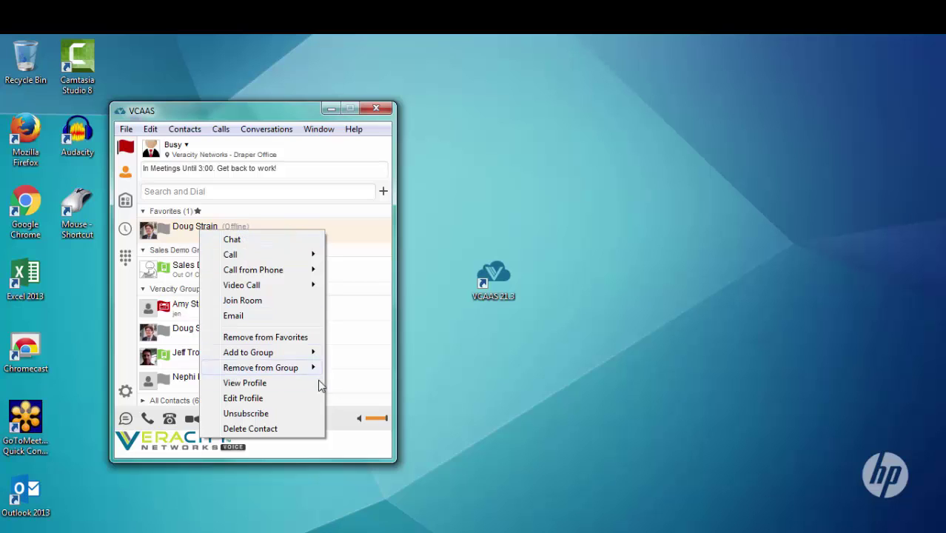
left_click(353, 446)
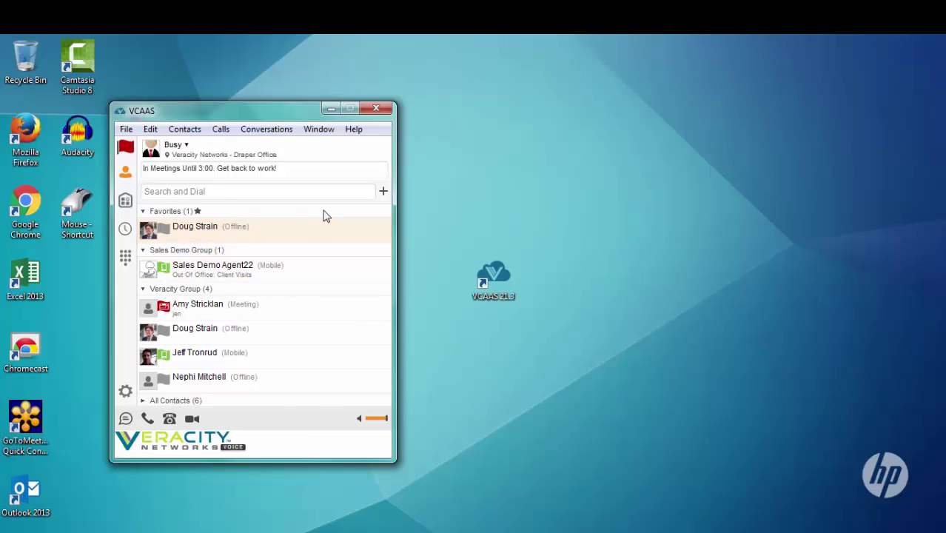
Start a new contact with display name Mom, first name Mom and last name Dearest
left_click(383, 191)
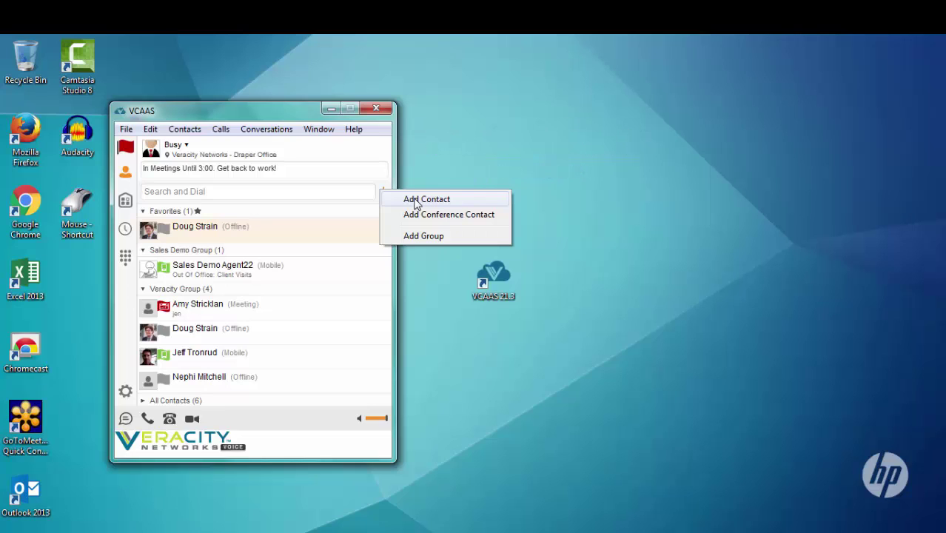
left_click(416, 200)
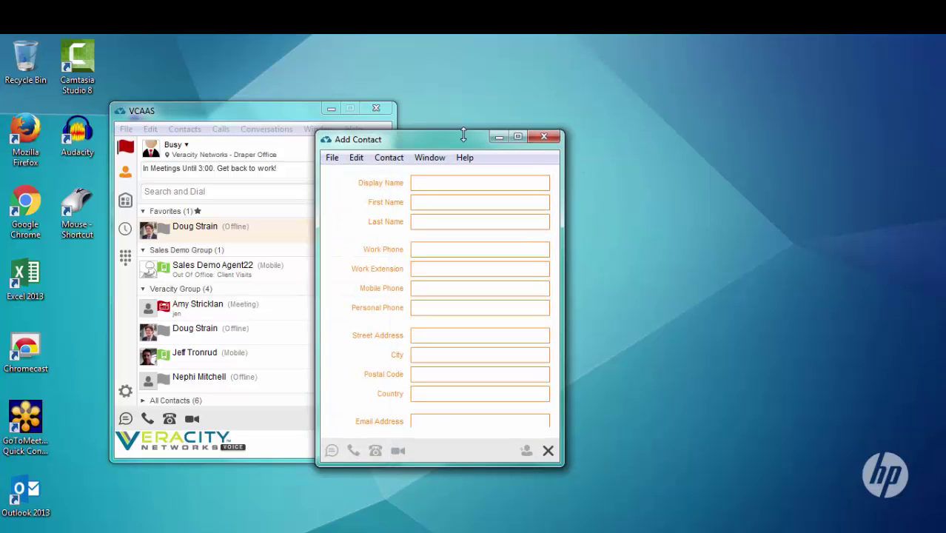
left_click_drag(467, 146, 582, 106)
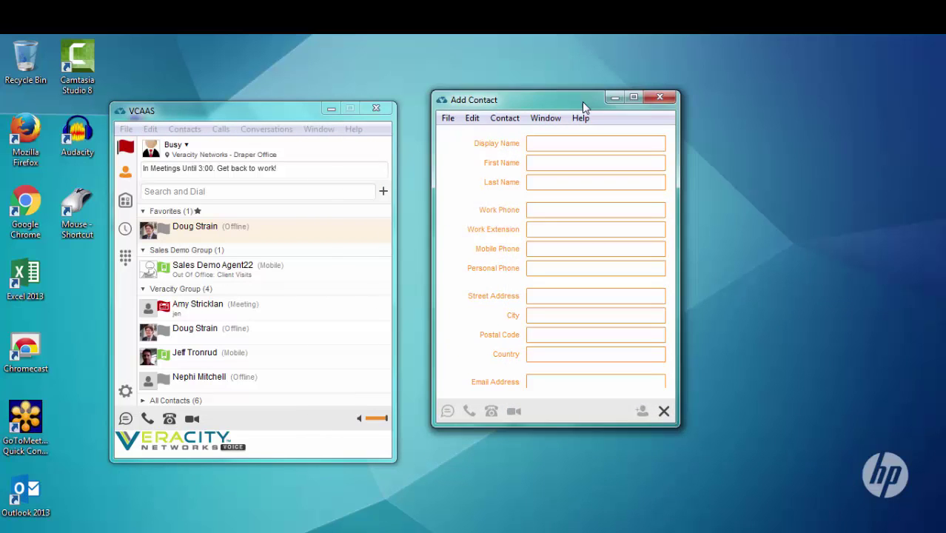
left_click(567, 145)
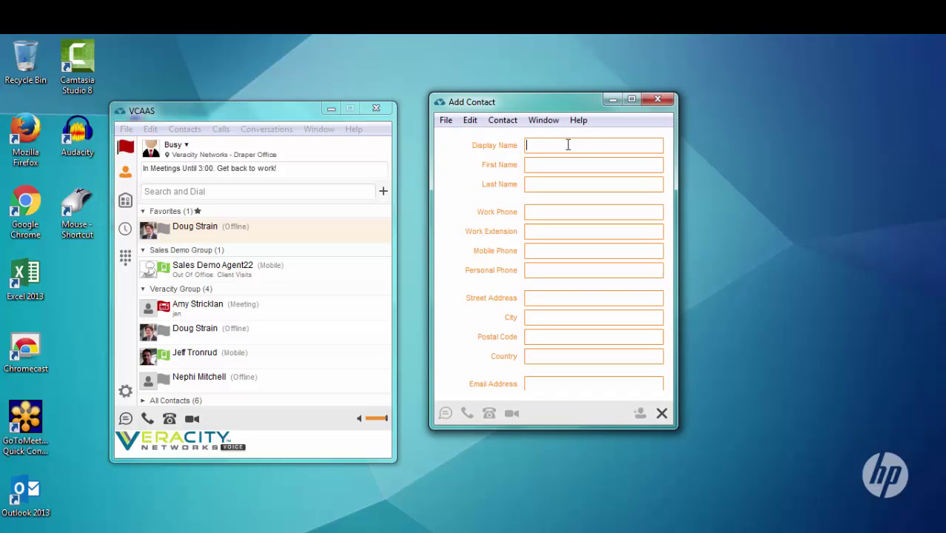
type("Mo")
key("BackSpace")
key("BackSpace")
type("Mom")
key("Tab")
type("Mom")
key("Tab")
type("Dearest")
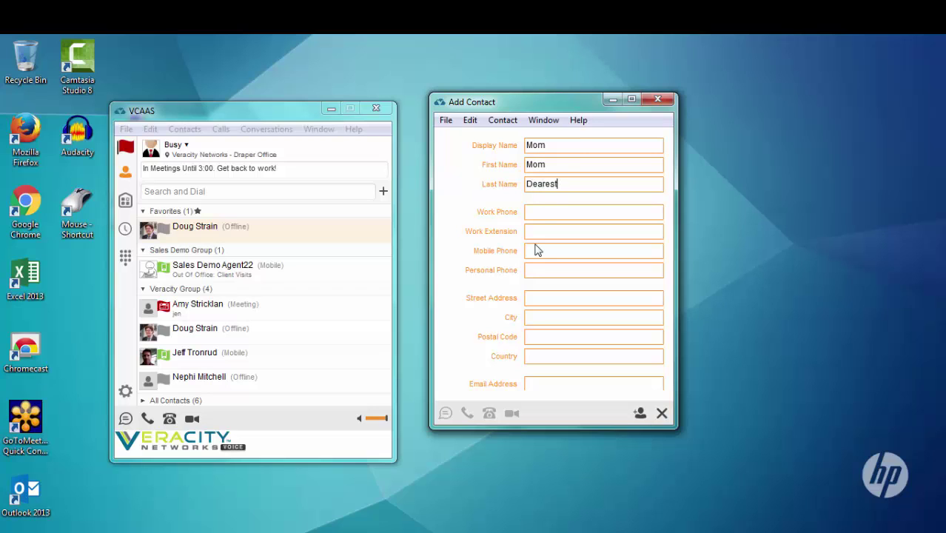
Examine the remaining fields of the new contact form and close it without saving
left_click(549, 209)
scroll(566, 313, "down", 3)
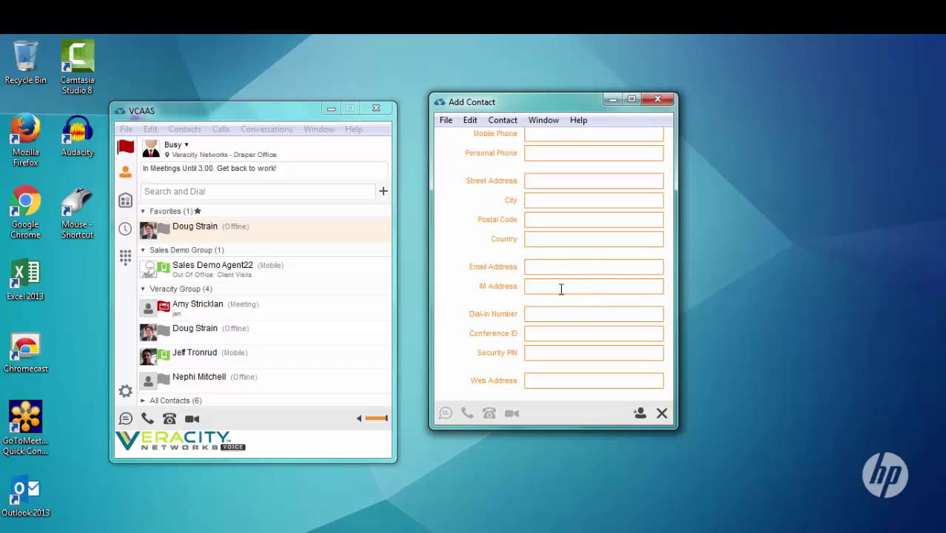
left_click(667, 103)
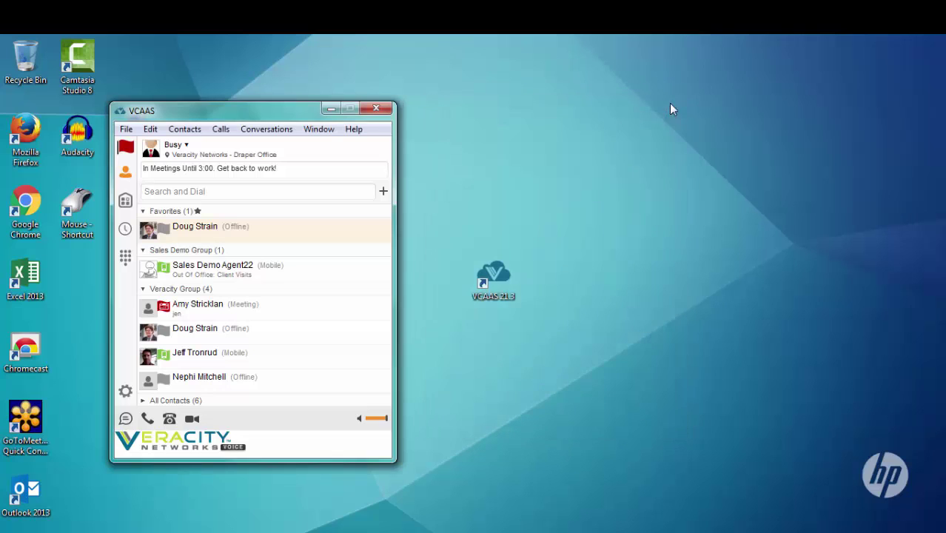
Search the contacts and the telephony directory for "j" and for "a"
left_click(293, 191)
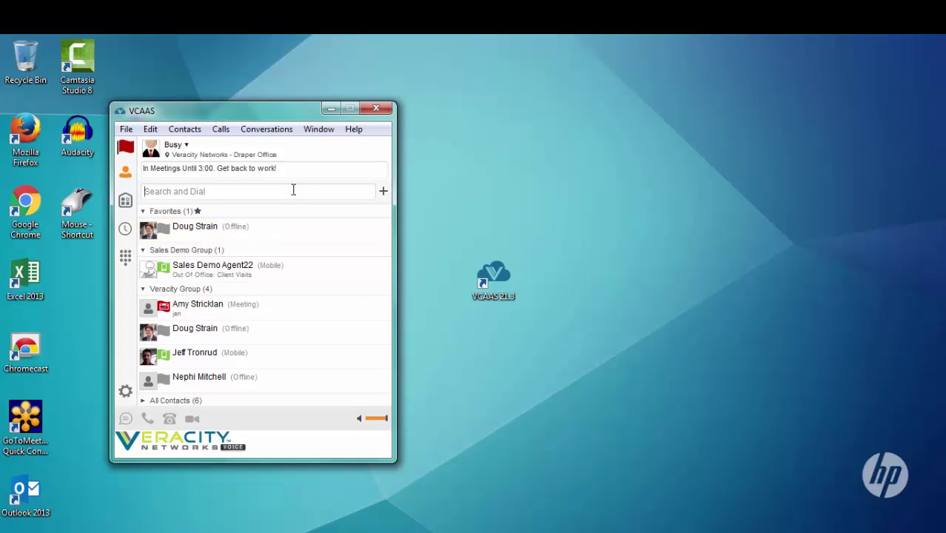
type("j")
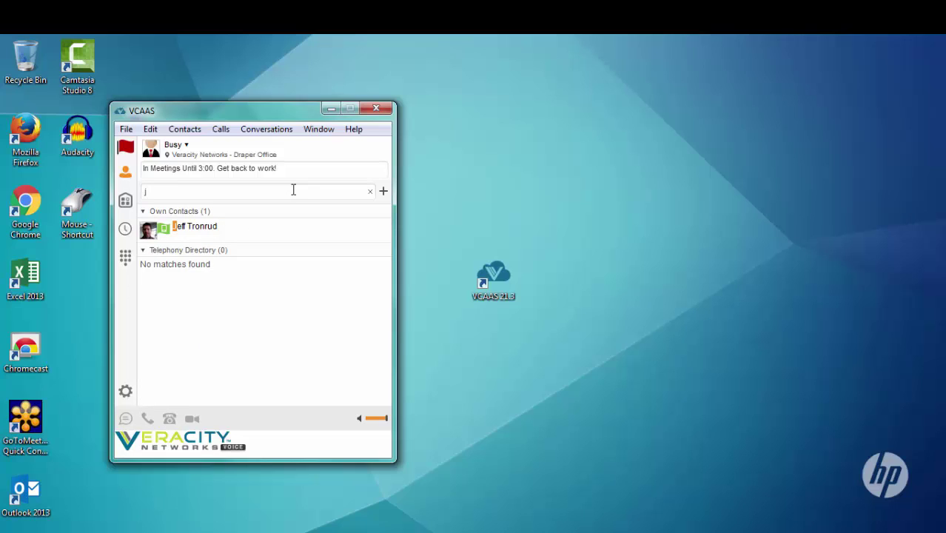
key("BackSpace")
type("a")
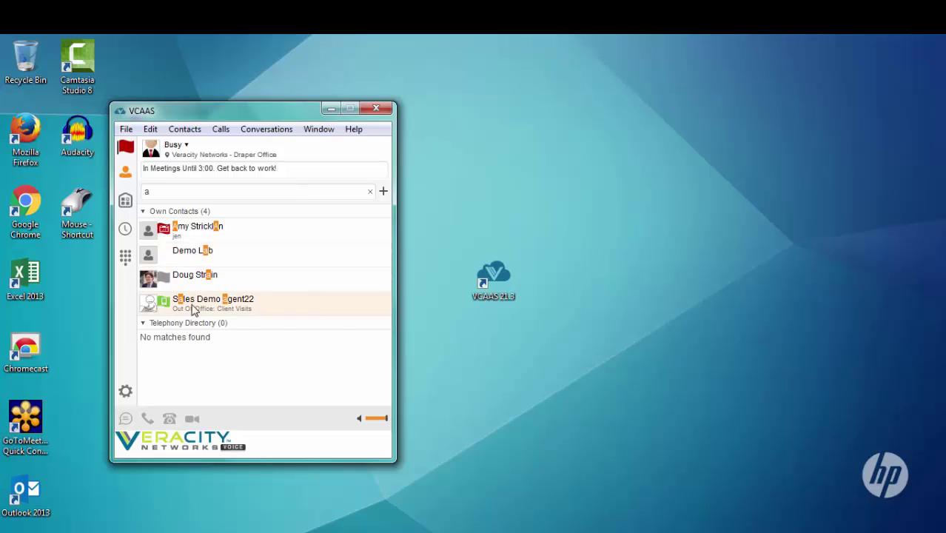
mouse_move(245, 303)
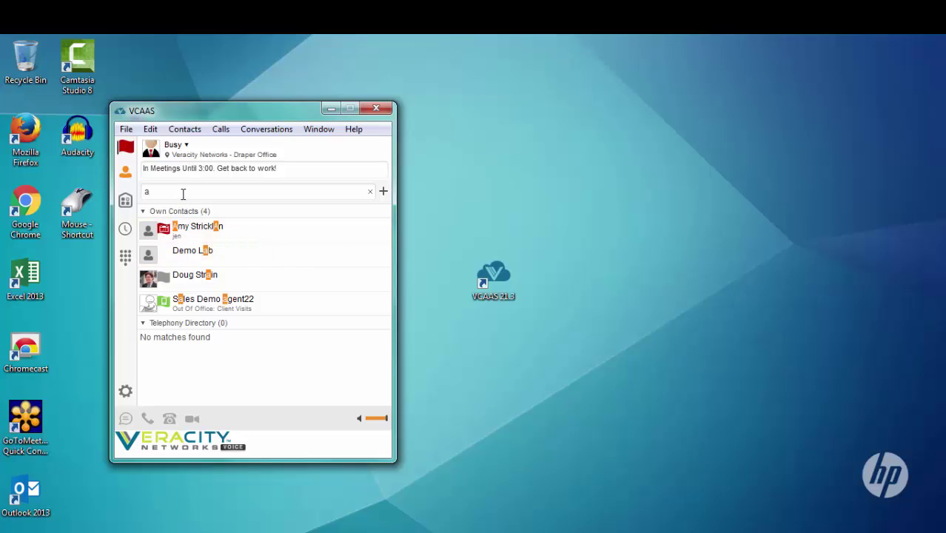
Search the telephony directory by a colleague's first name and add the matching person to the own contacts
key("ctrl+a")
type("jarime")
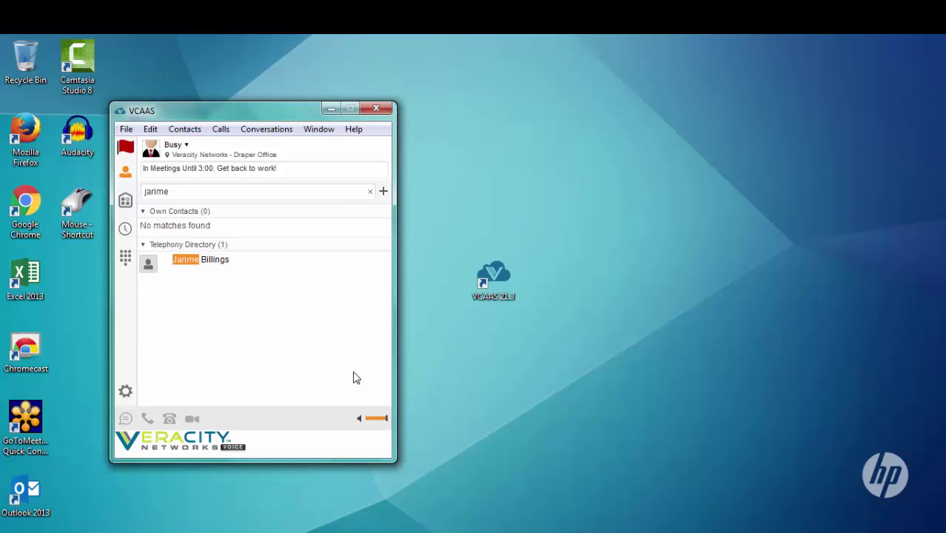
right_click(194, 263)
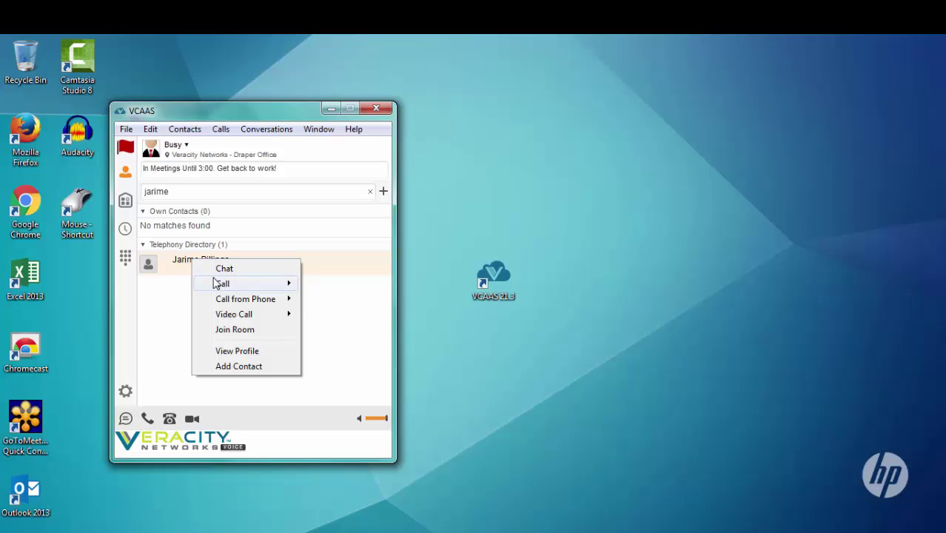
mouse_move(215, 285)
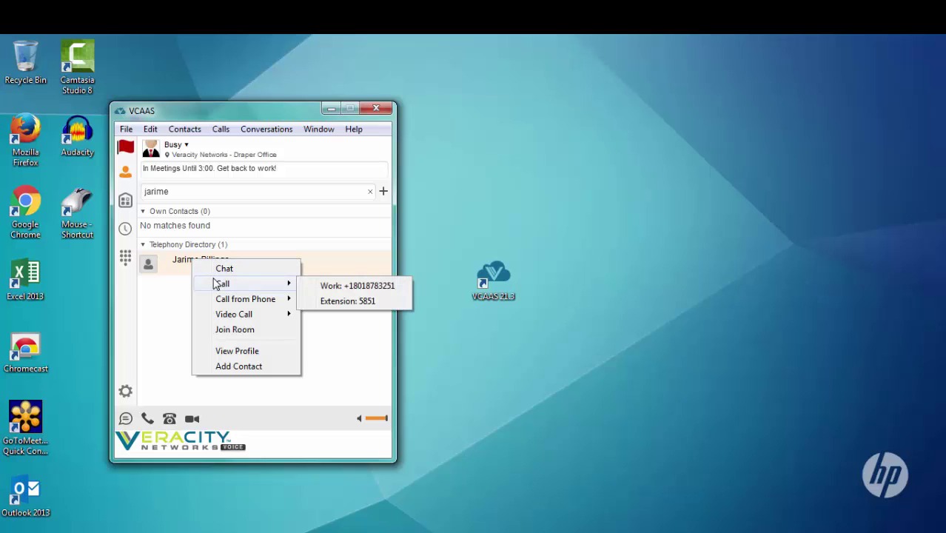
left_click(261, 368)
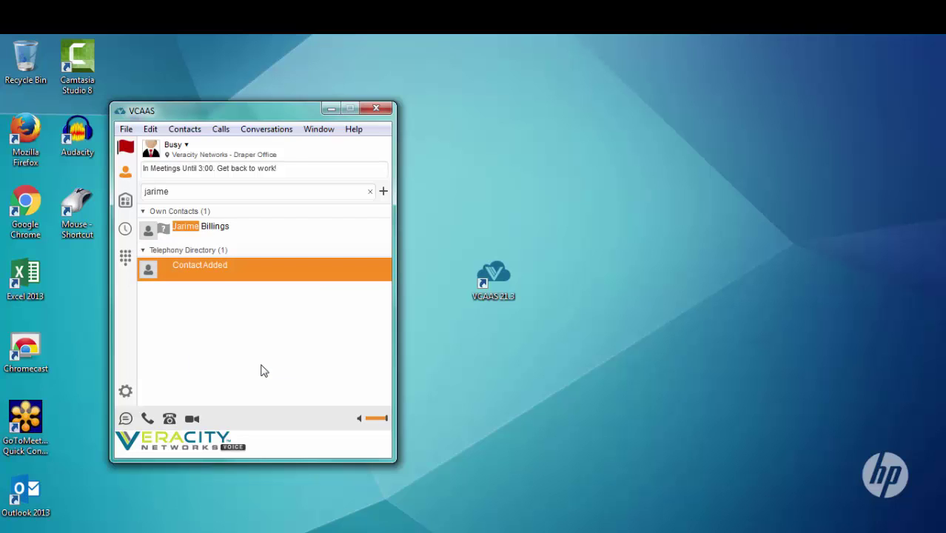
mouse_move(161, 240)
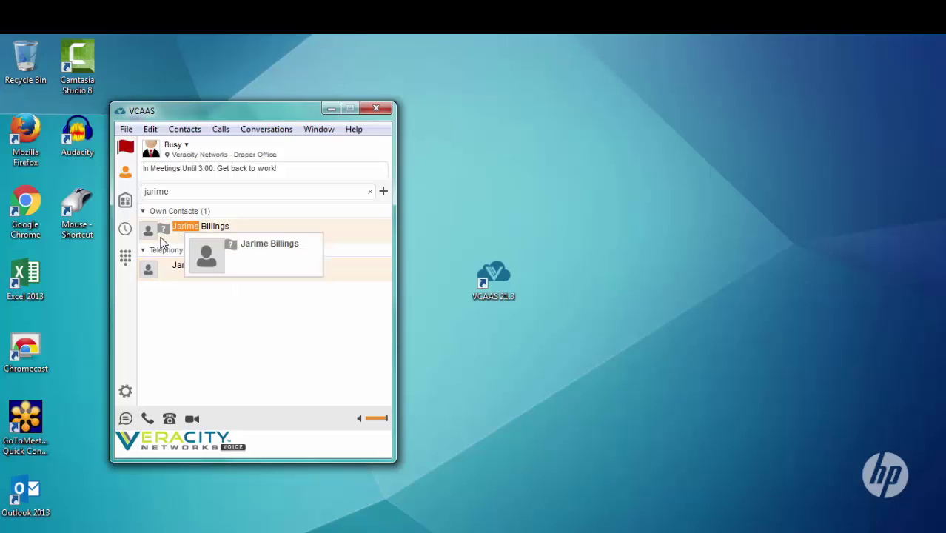
left_click_drag(199, 192, 113, 197)
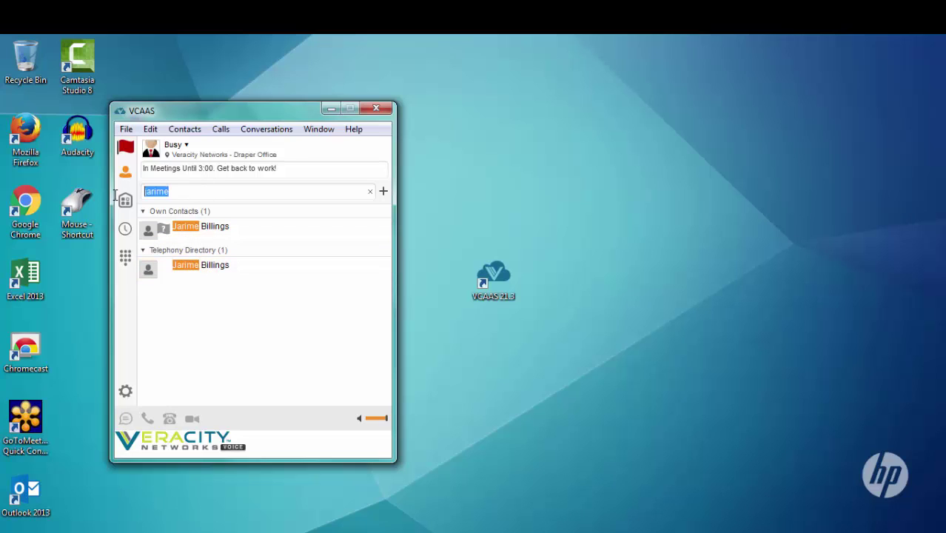
key("BackSpace")
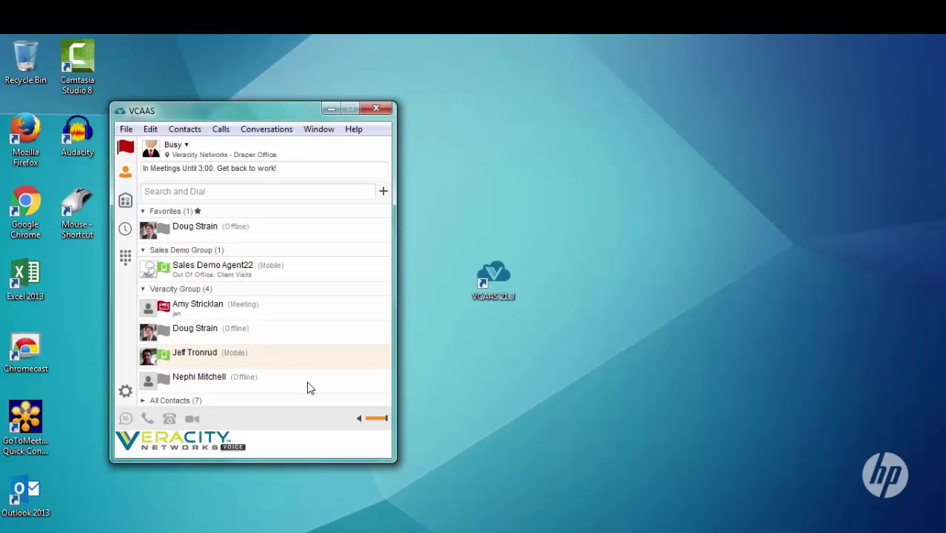
Expand the All Contacts list and add the newly added colleague to the Veracity Group
left_click(141, 400)
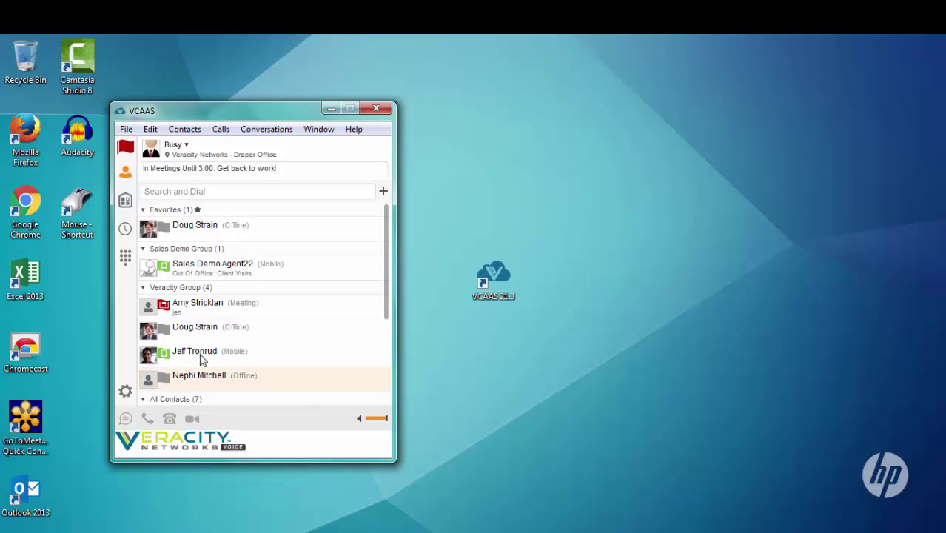
scroll(201, 358, "down", 5)
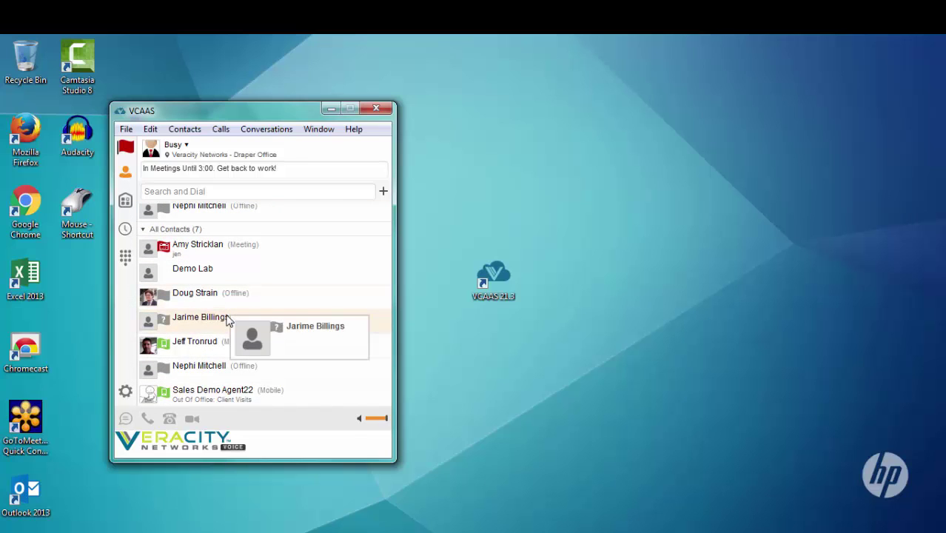
right_click(228, 320)
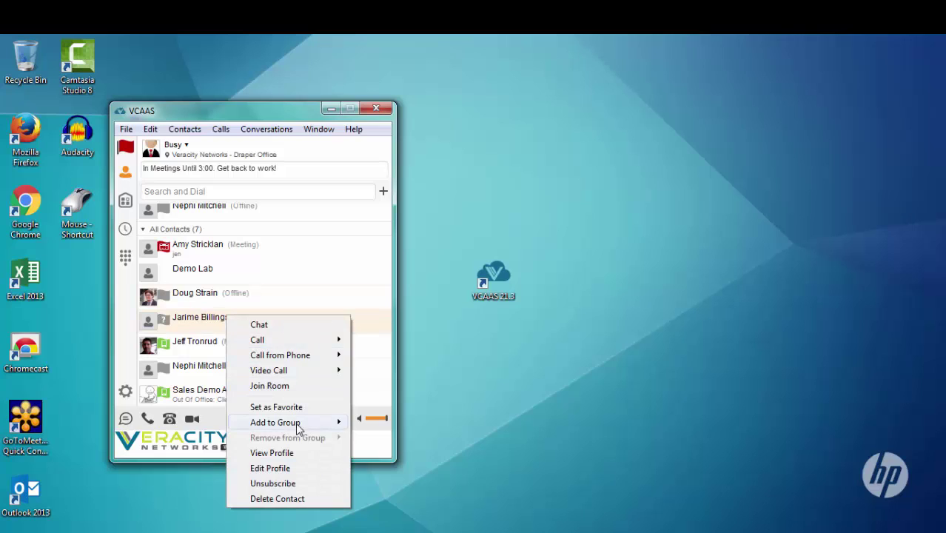
mouse_move(297, 425)
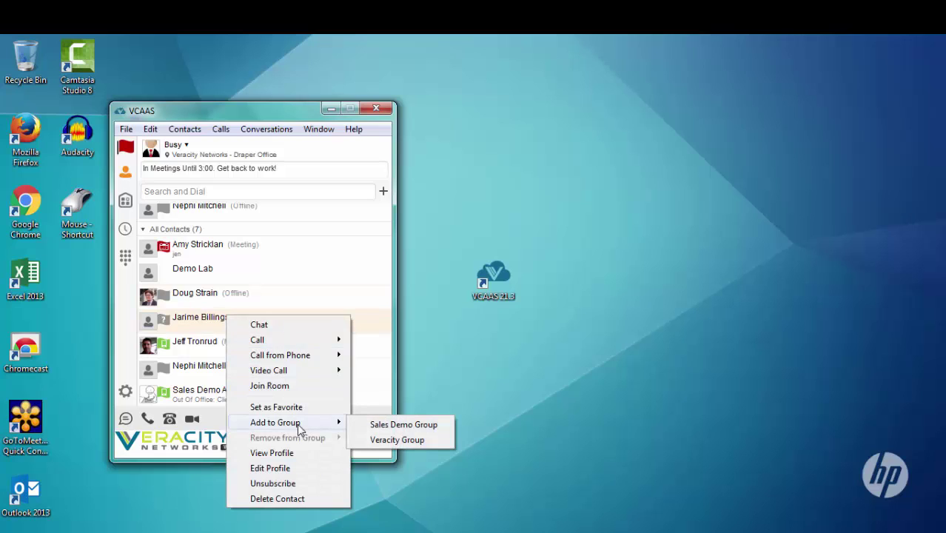
left_click(412, 441)
mouse_move(359, 278)
mouse_move(270, 330)
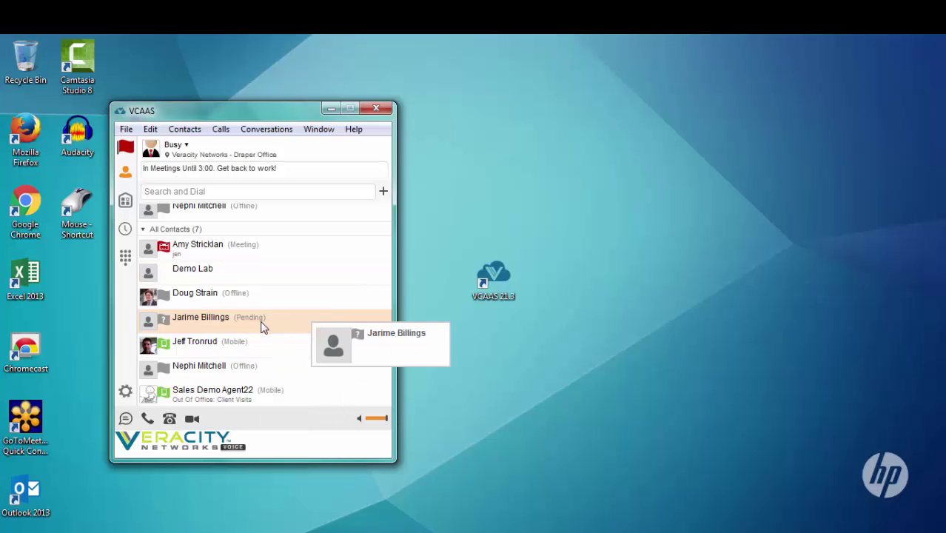
mouse_move(312, 273)
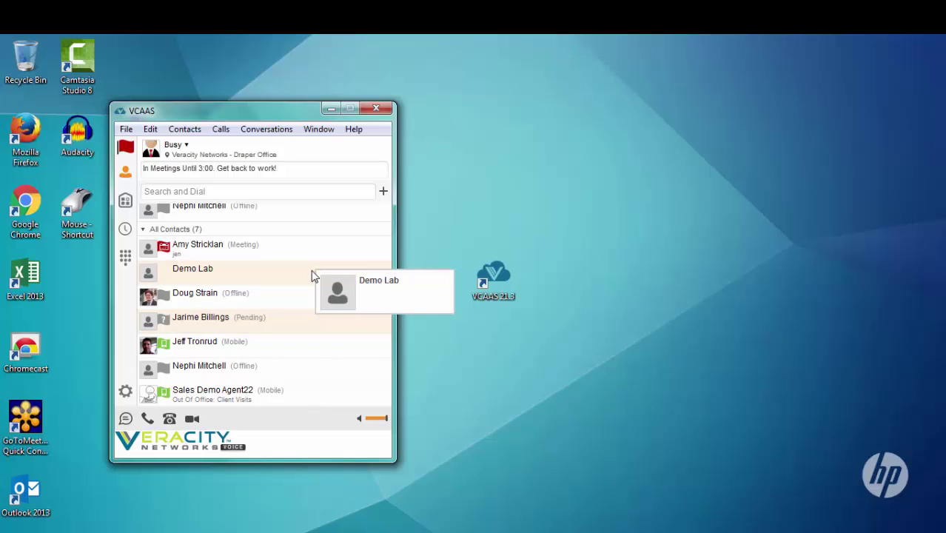
scroll(312, 275, "up", 2)
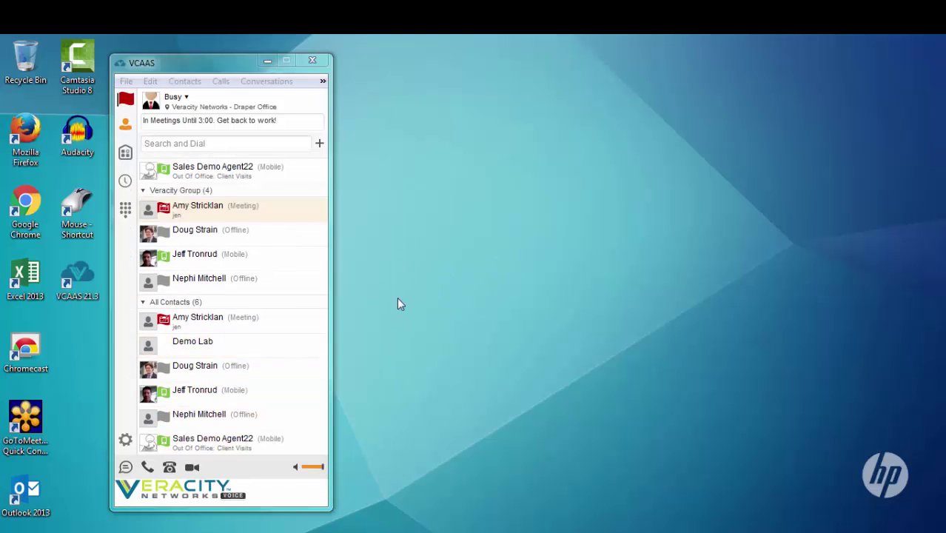